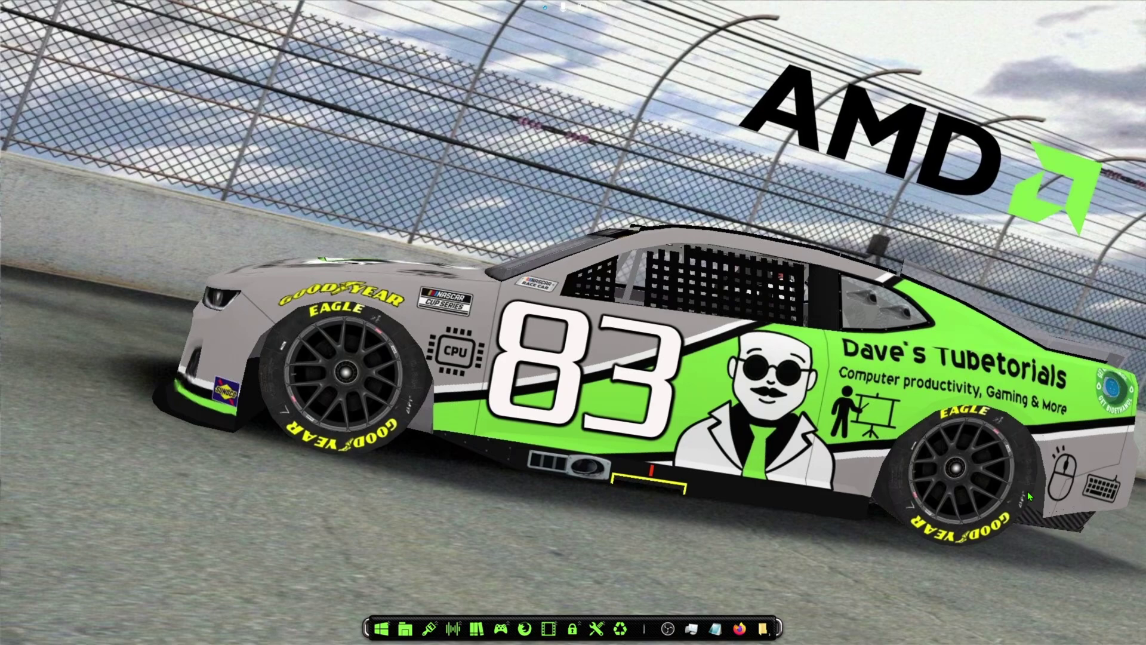
Bring Firefox forward, glance at the Sega Retro page, and return to the GitHub DINPUT/XINPUT release
click(741, 628)
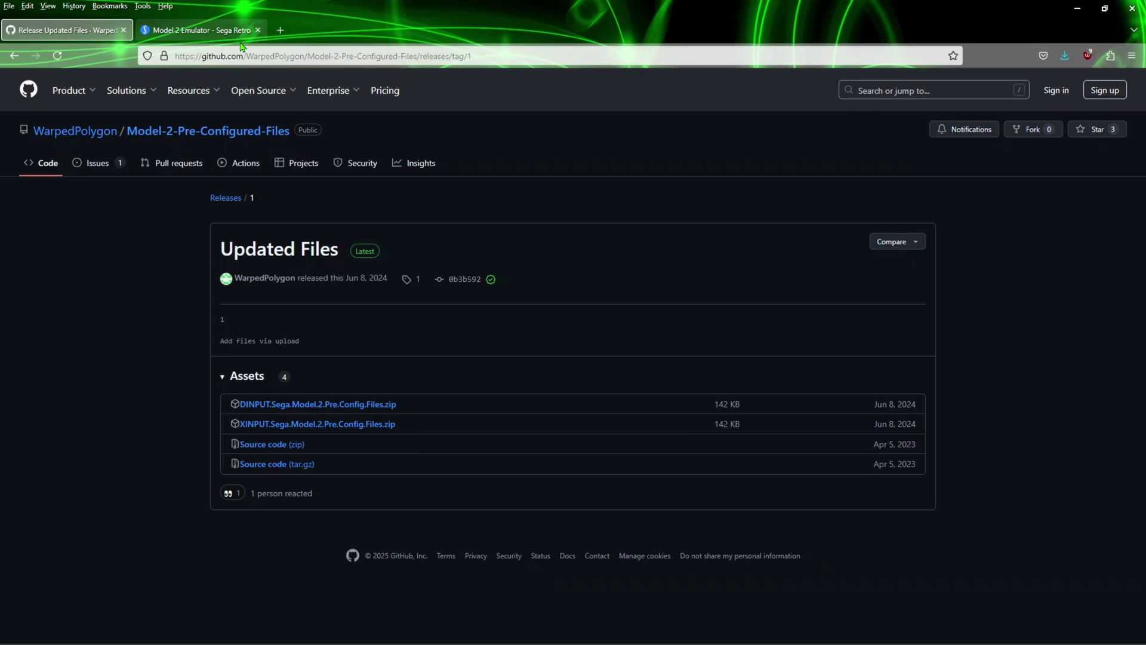
click(218, 35)
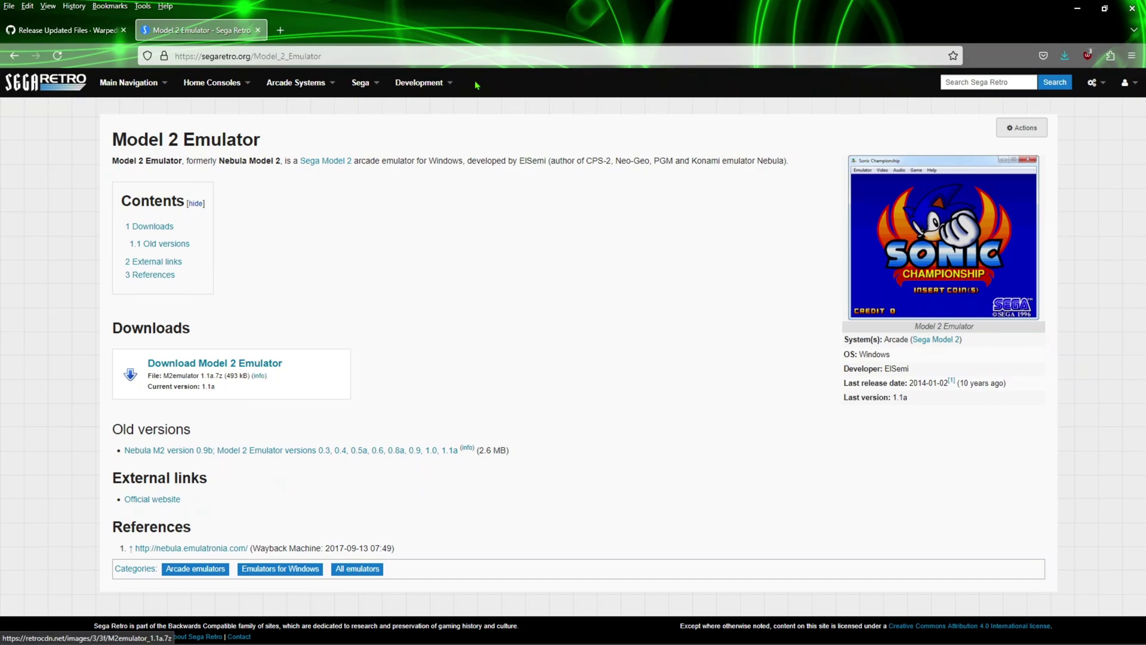
click(56, 37)
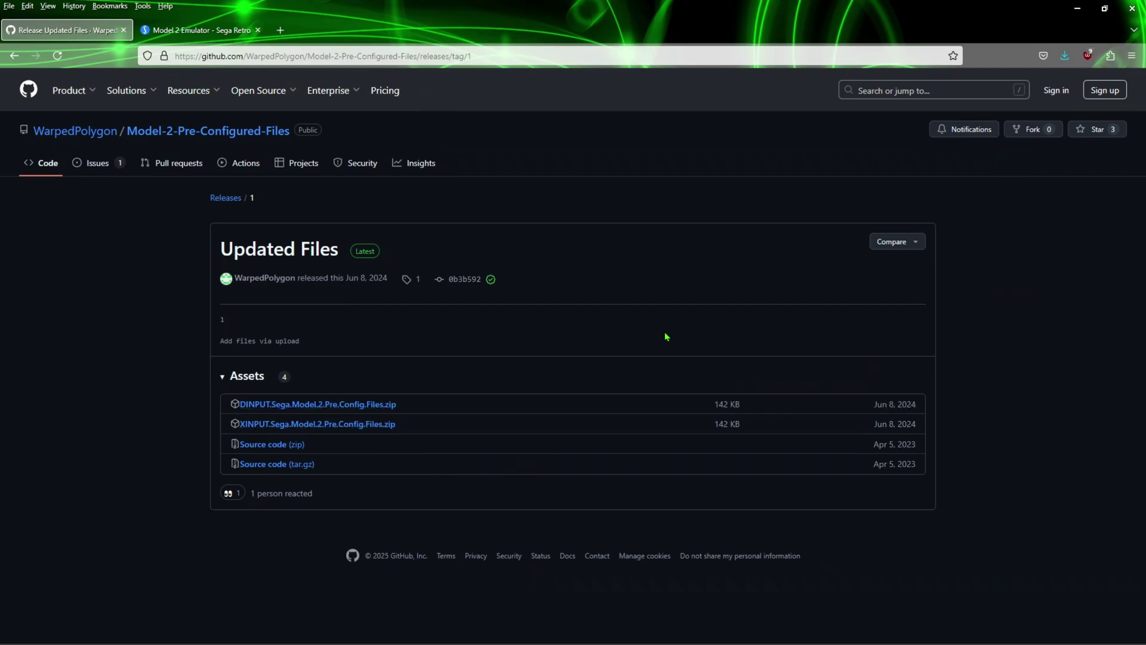
Close Firefox and bring the My Book Sega Model 2 Explorer window forward
click(1133, 10)
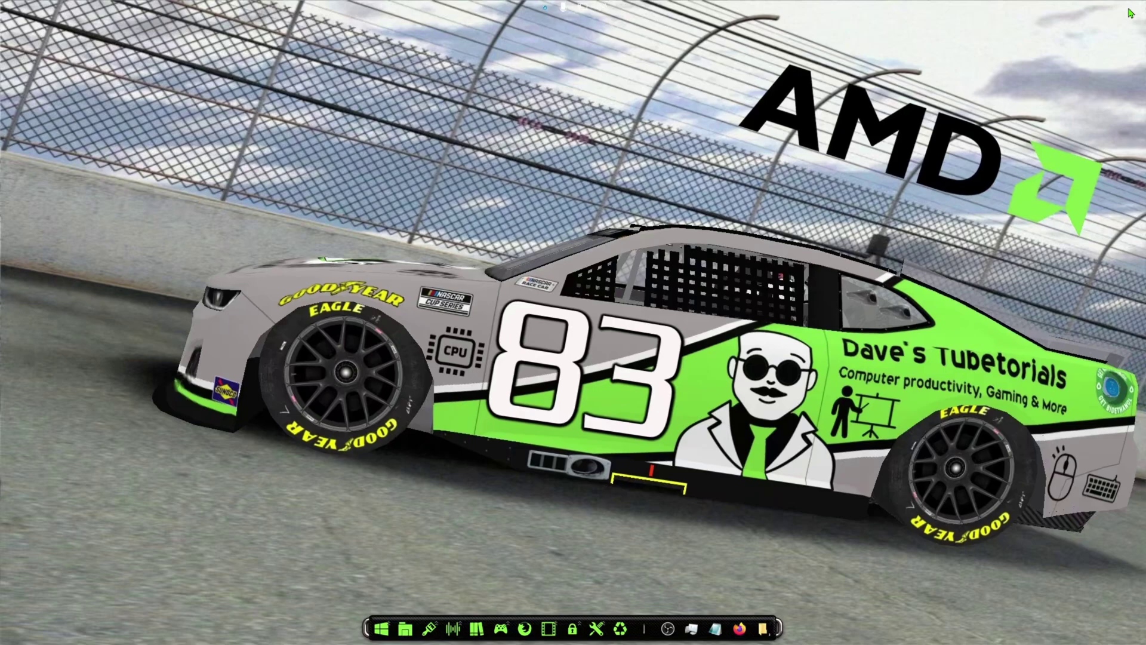
mouse_move(761, 628)
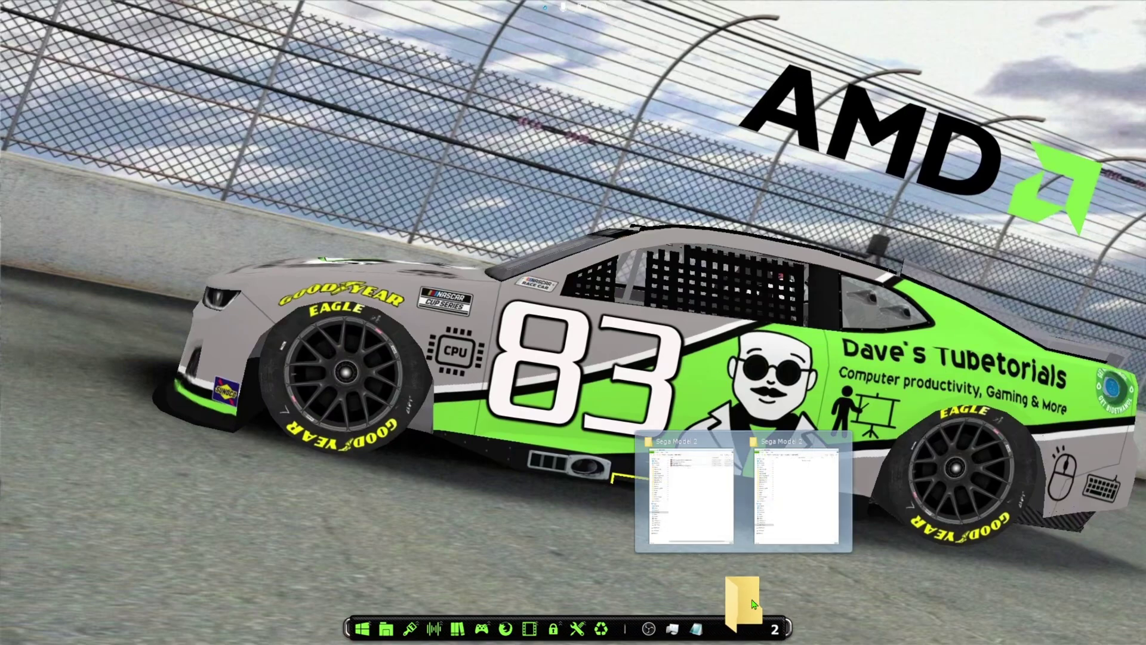
mouse_move(719, 517)
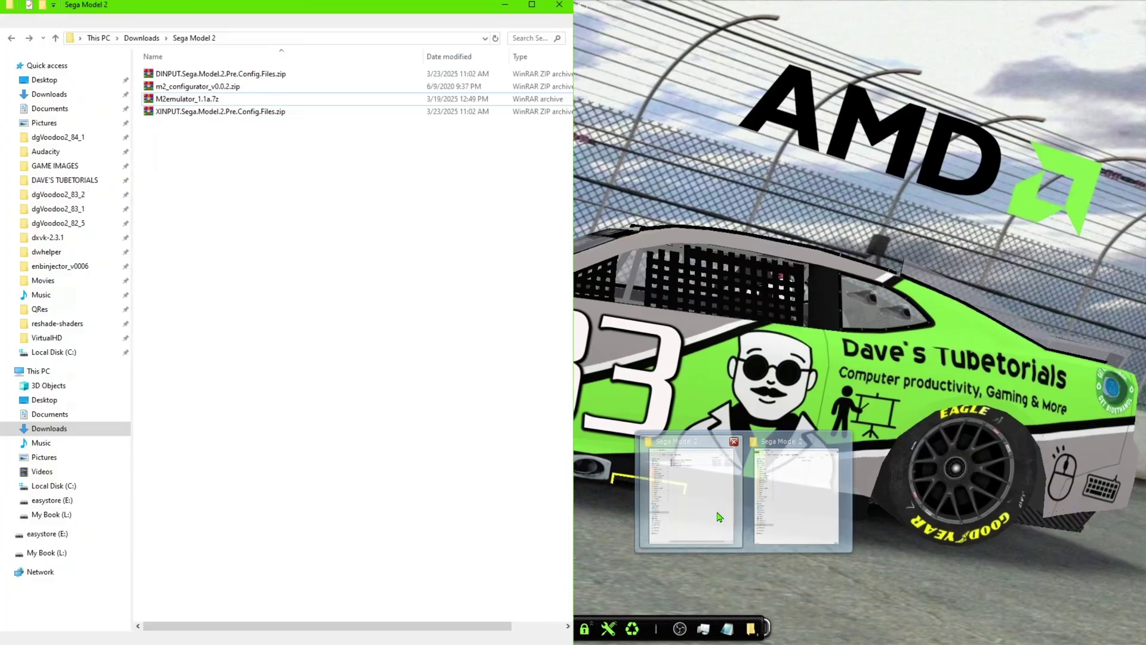
click(779, 515)
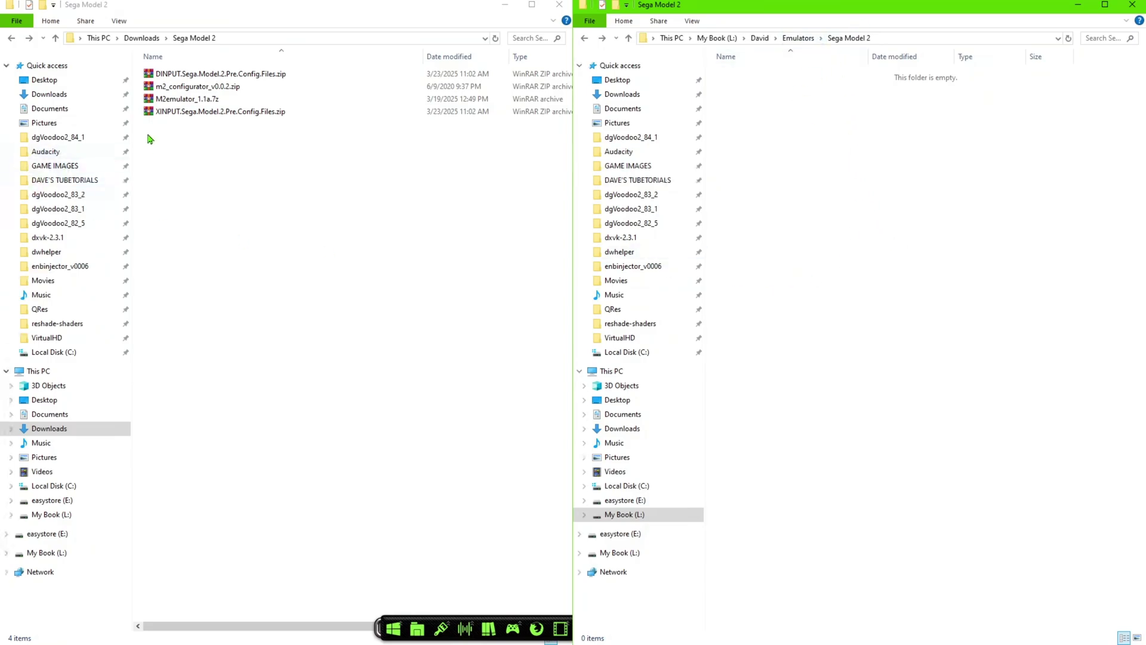
Extract all four downloaded Sega Model 2 archives, each into its own folder
click(218, 95)
key(ctrl+a)
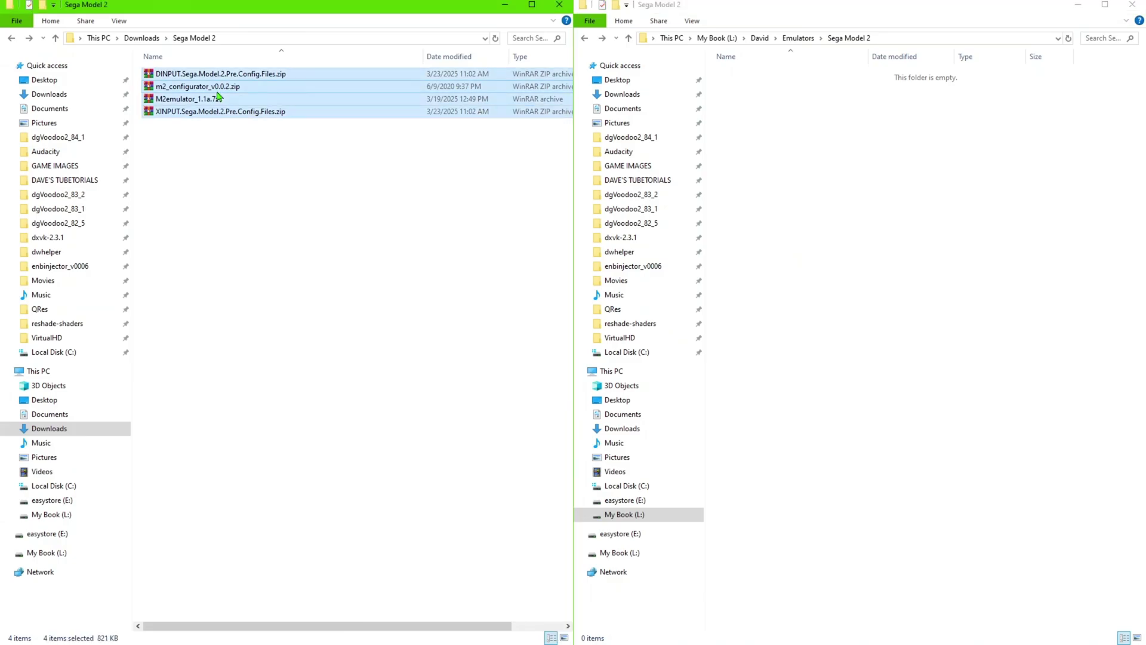
right_click(233, 77)
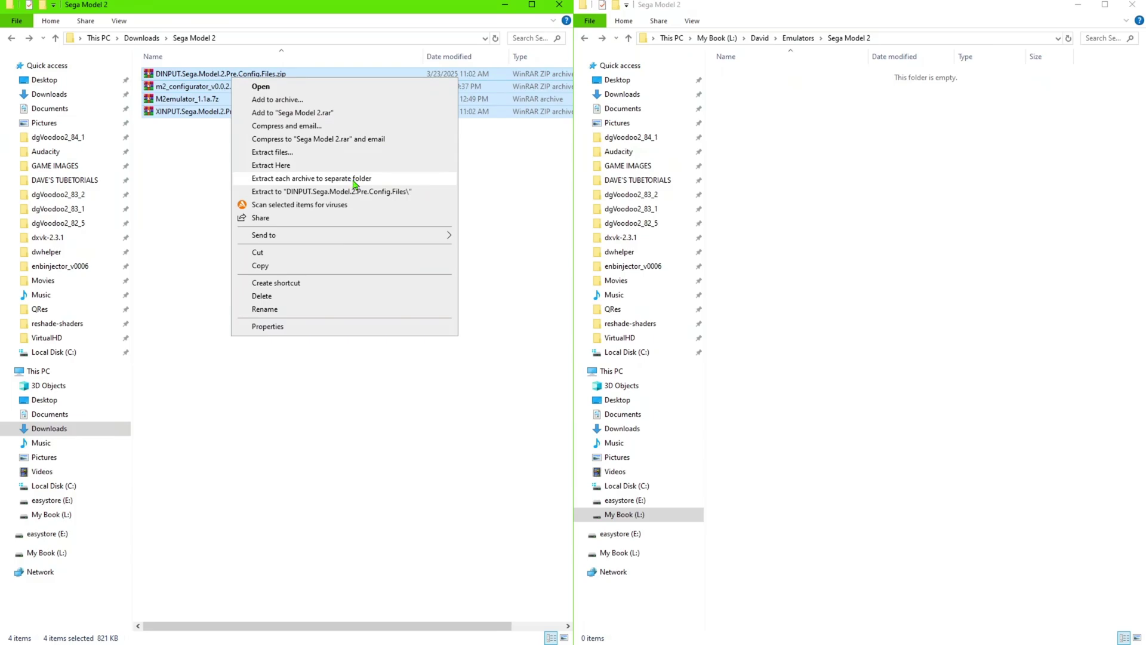
click(355, 179)
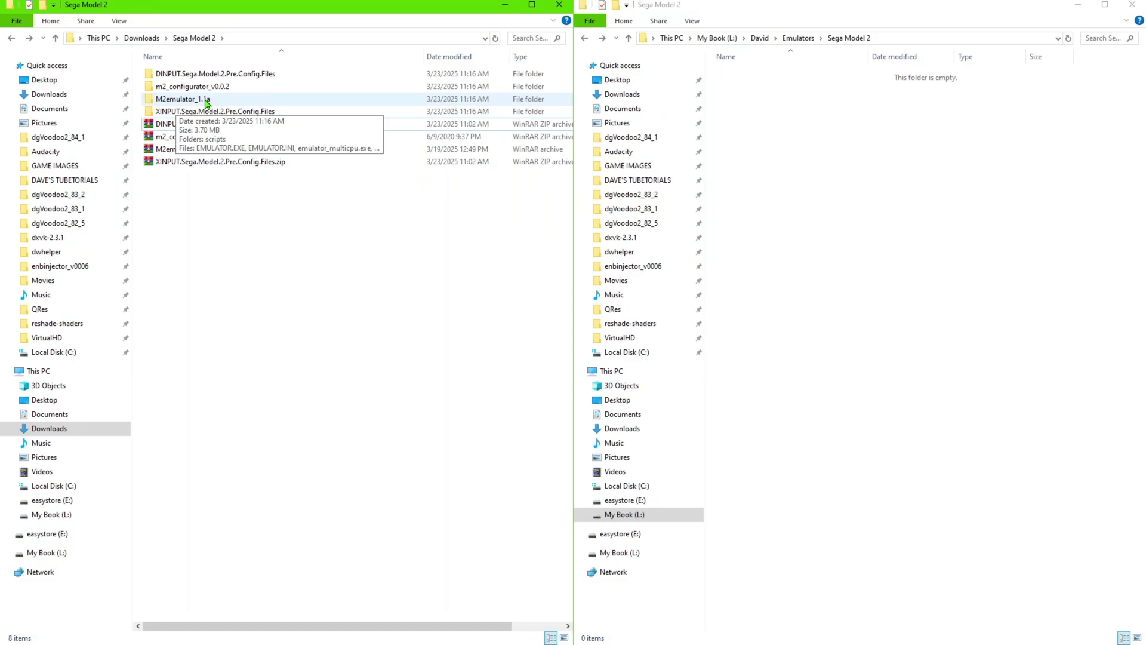
Copy the M2emulator_1.1a files into the My Book Sega Model 2 folder
double_click(209, 103)
key(ctrl+a)
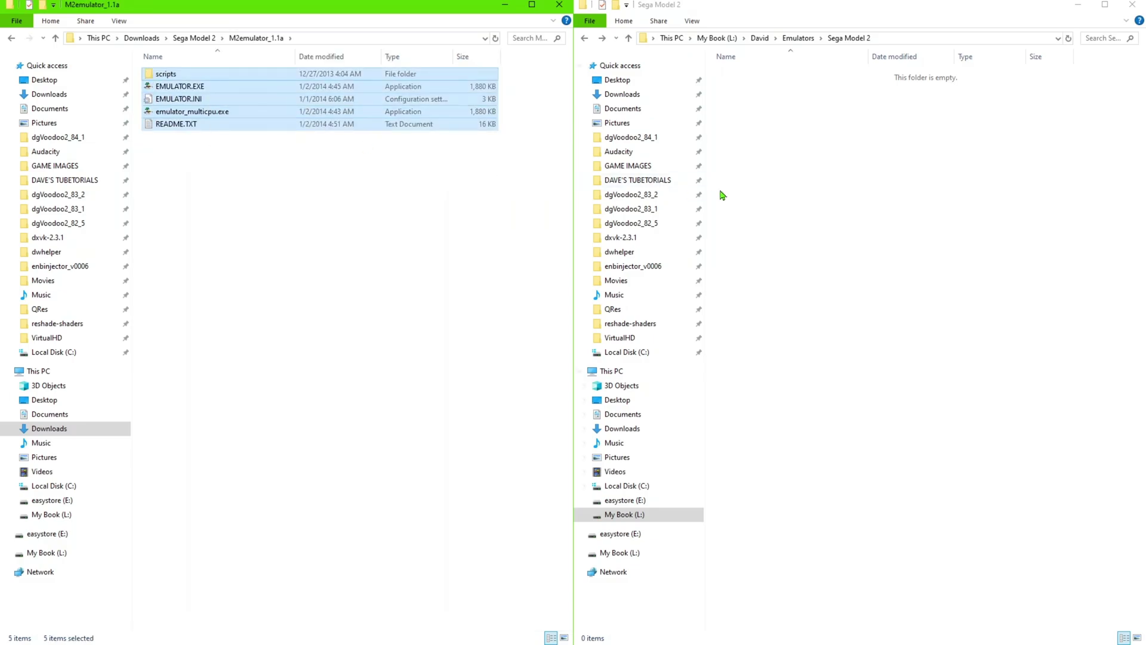
click(724, 194)
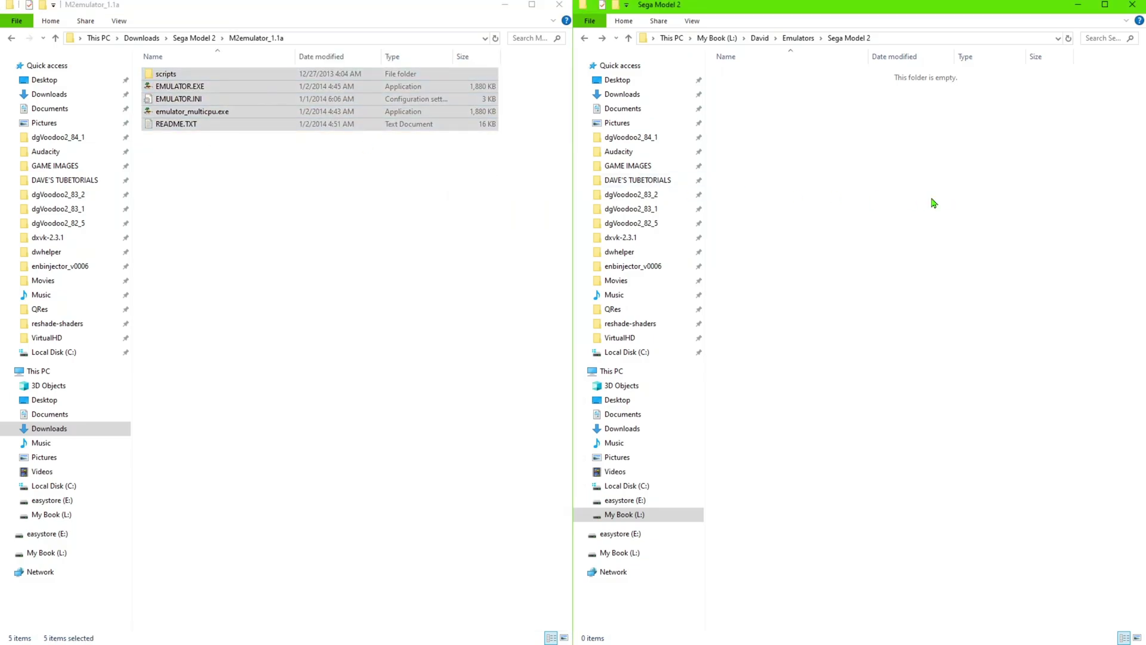
key(ctrl+v)
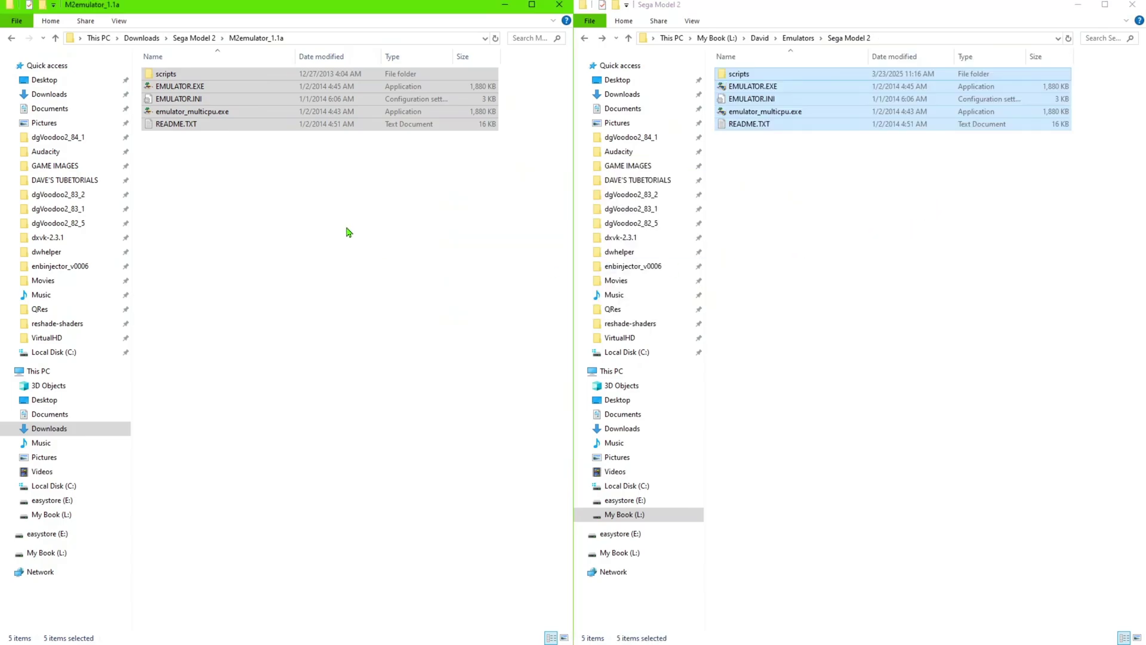
click(348, 231)
click(11, 38)
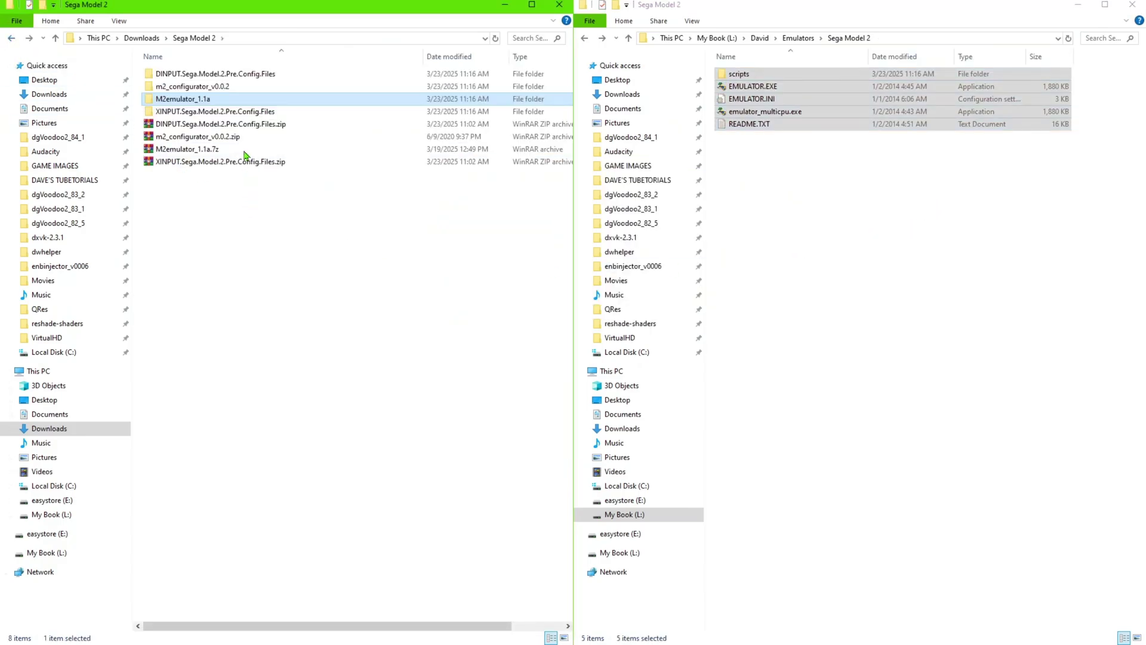
Copy Configurator.exe from m2_configurator_v0.0.2 into the My Book Sega Model 2 folder
double_click(205, 89)
click(187, 77)
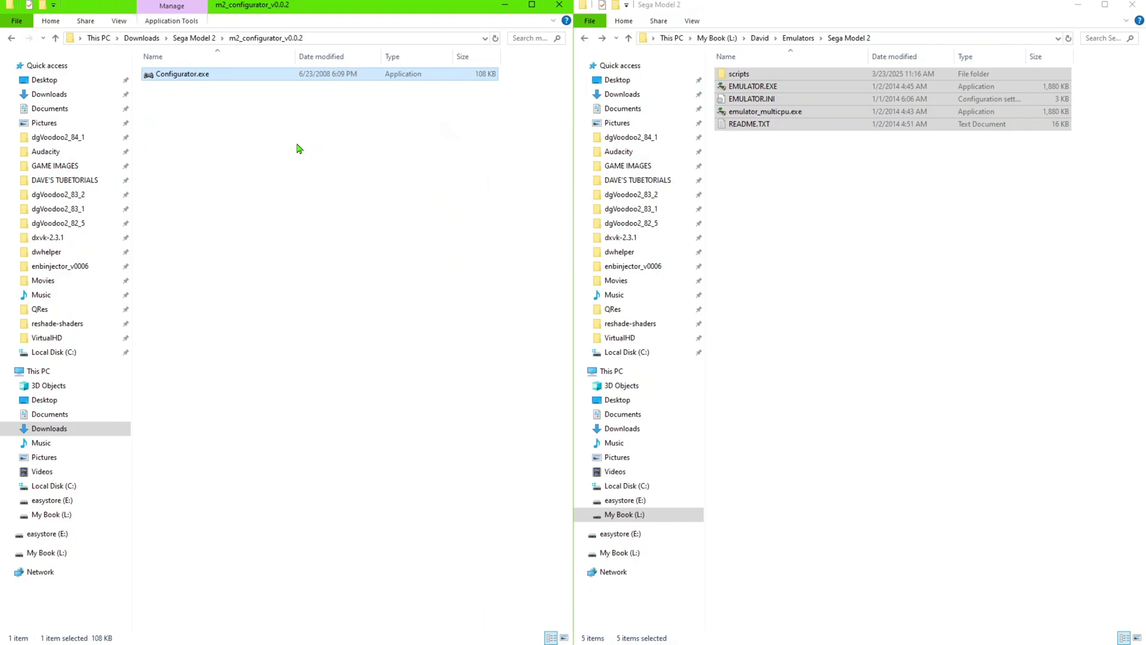
click(962, 388)
key(ctrl+v)
click(262, 208)
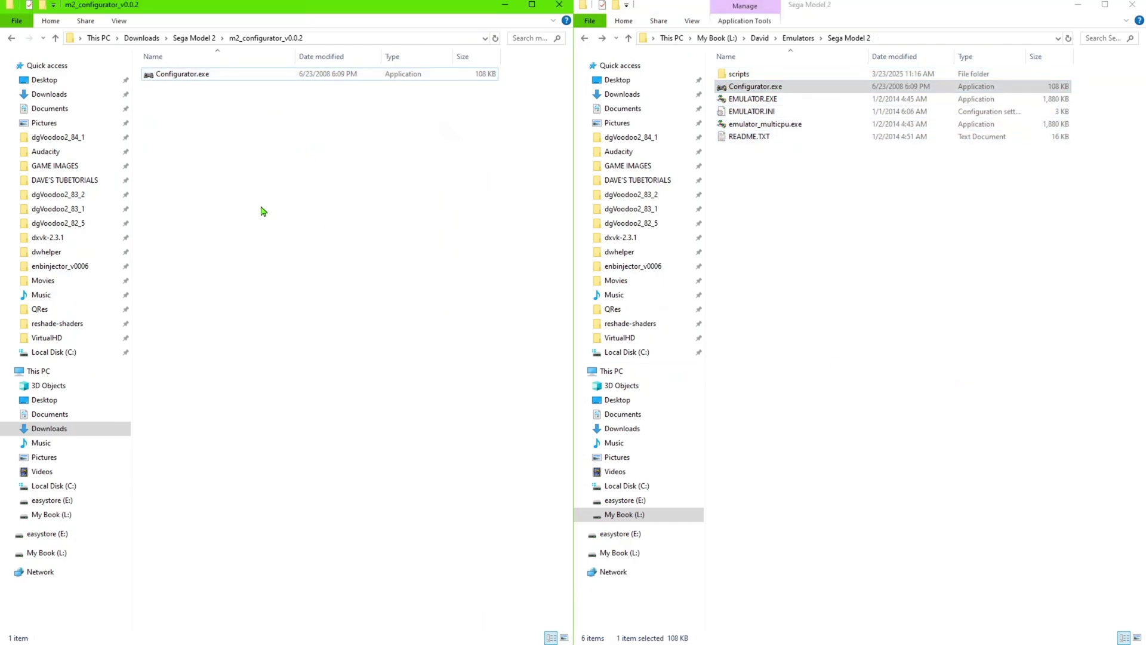
click(11, 38)
click(809, 237)
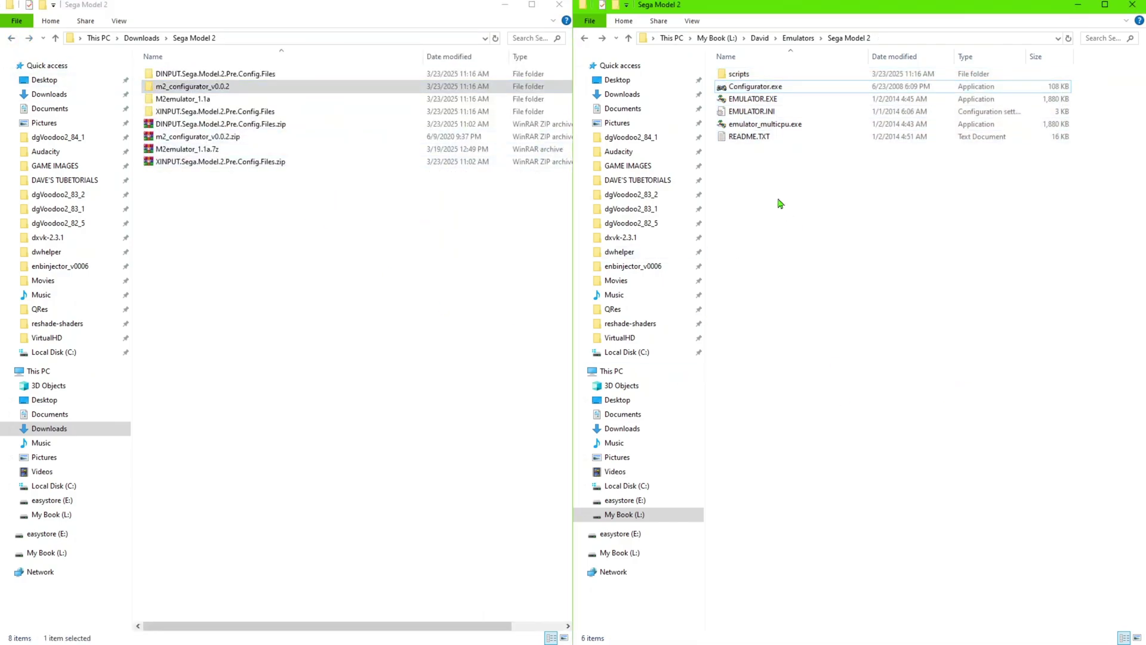
Launch EMULATOR.EXE once and close it, creating the NVDATA folder
double_click(753, 99)
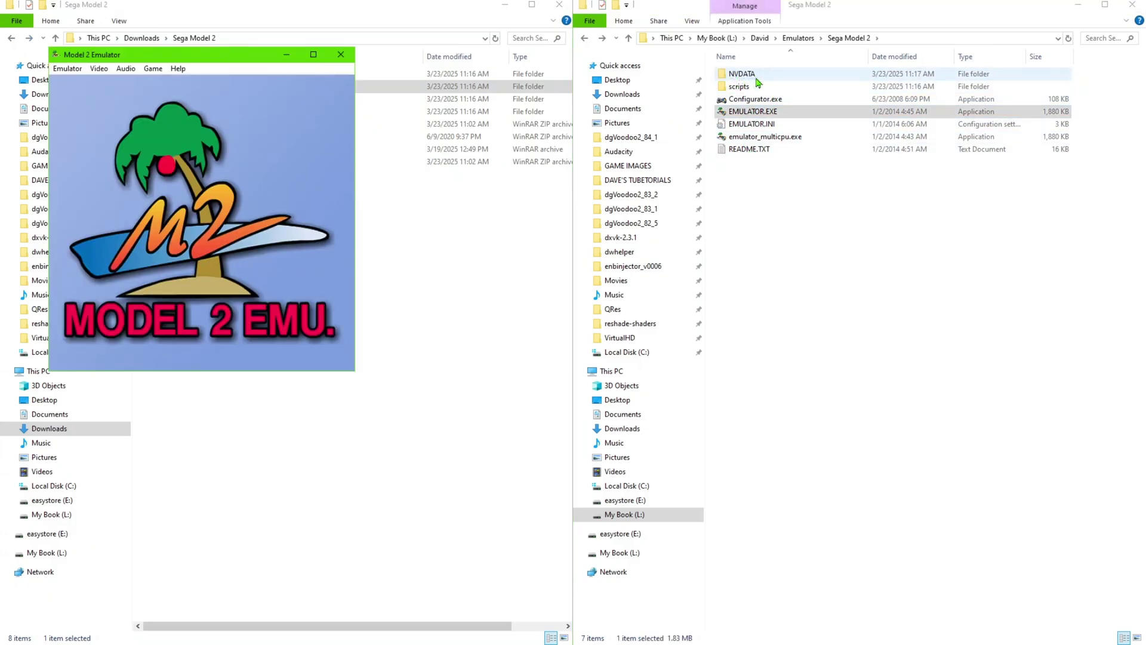
click(784, 245)
click(341, 55)
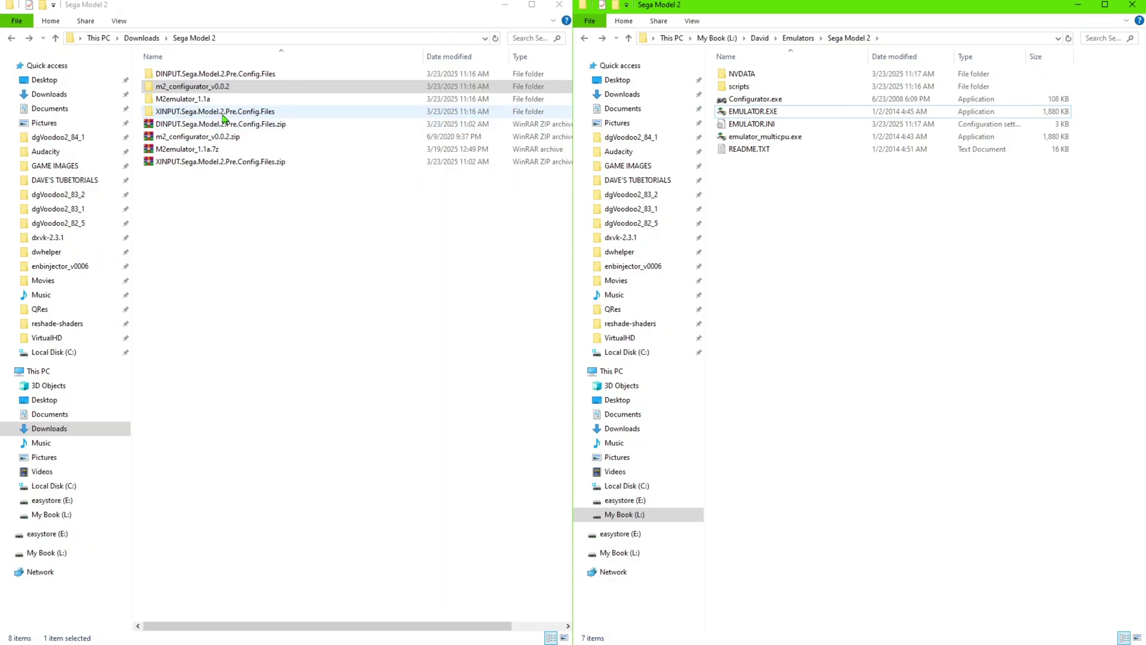
Copy the four XINPUT pre-config items into the L: emulator folder, replacing the existing files
double_click(203, 113)
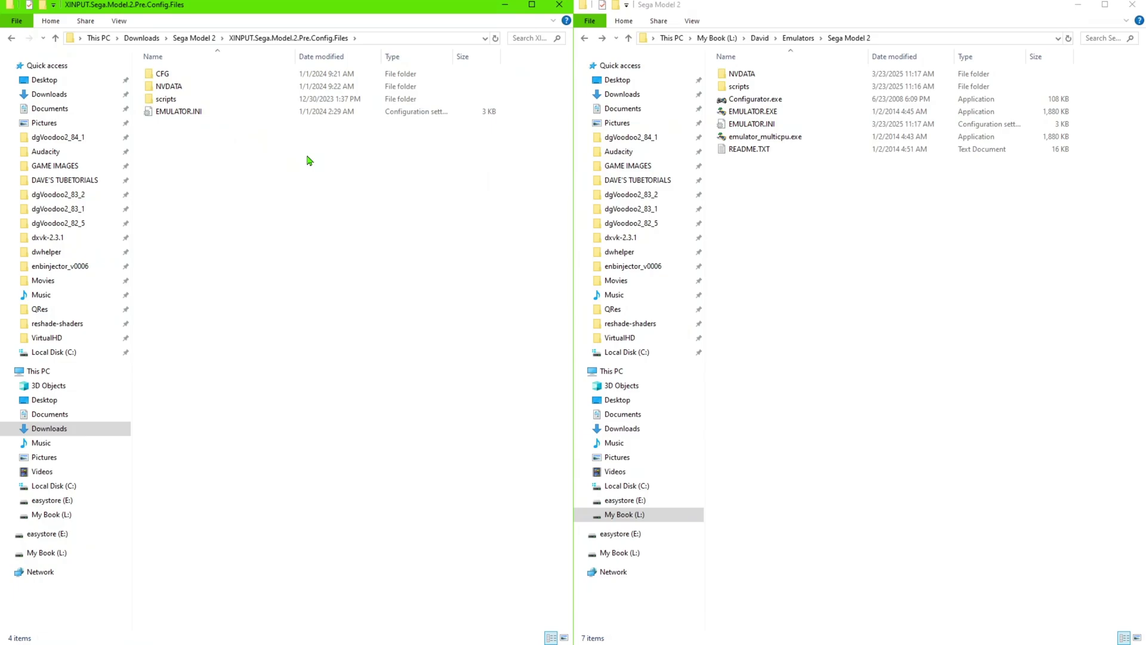
key(ctrl+a)
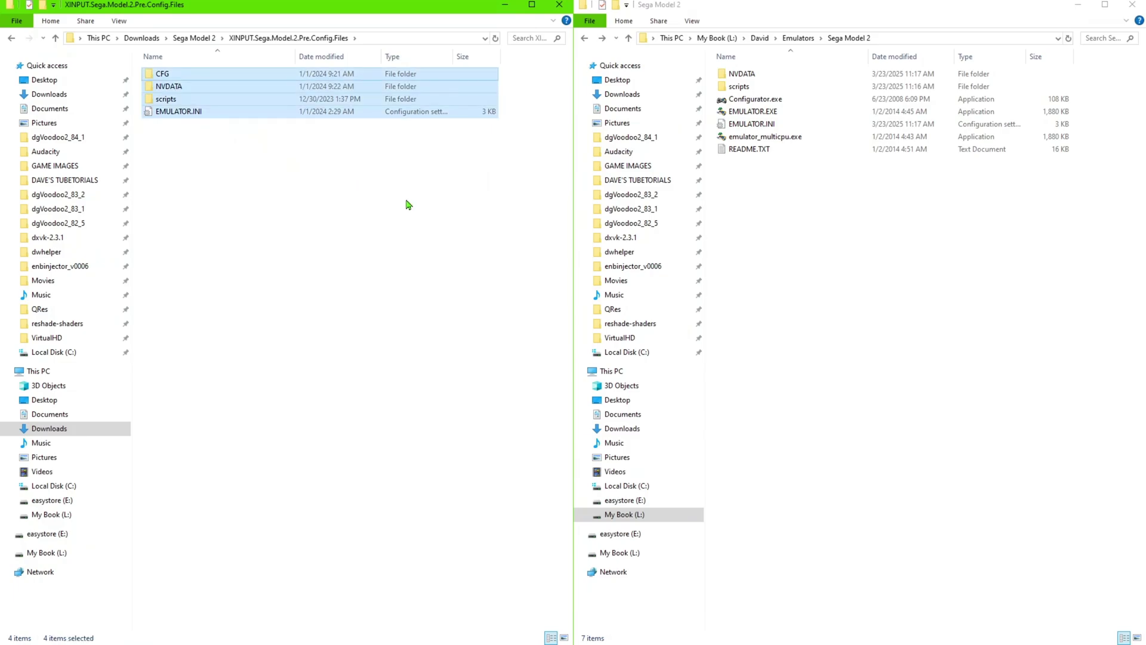
click(928, 238)
key(ctrl+v)
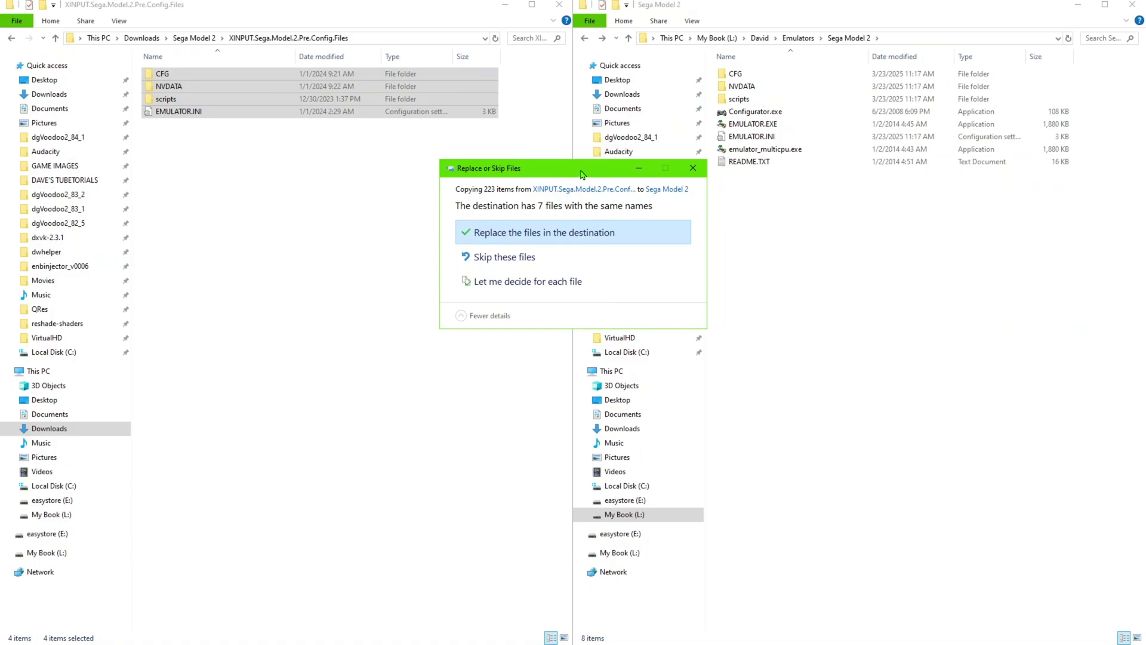
drag(582, 173, 834, 298)
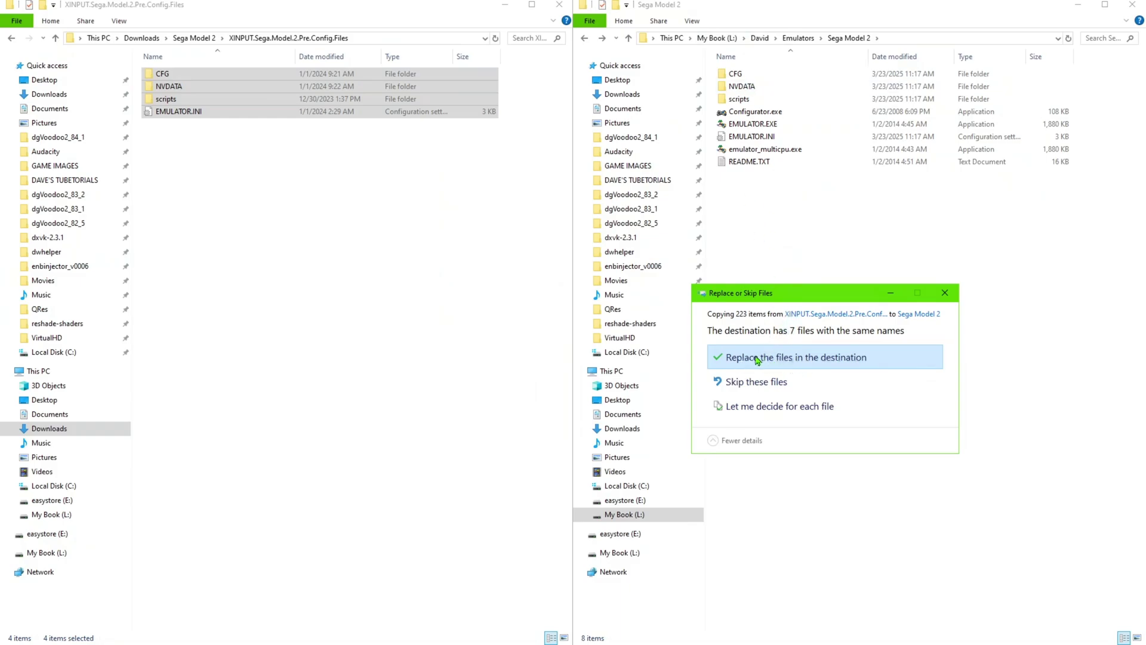
click(781, 368)
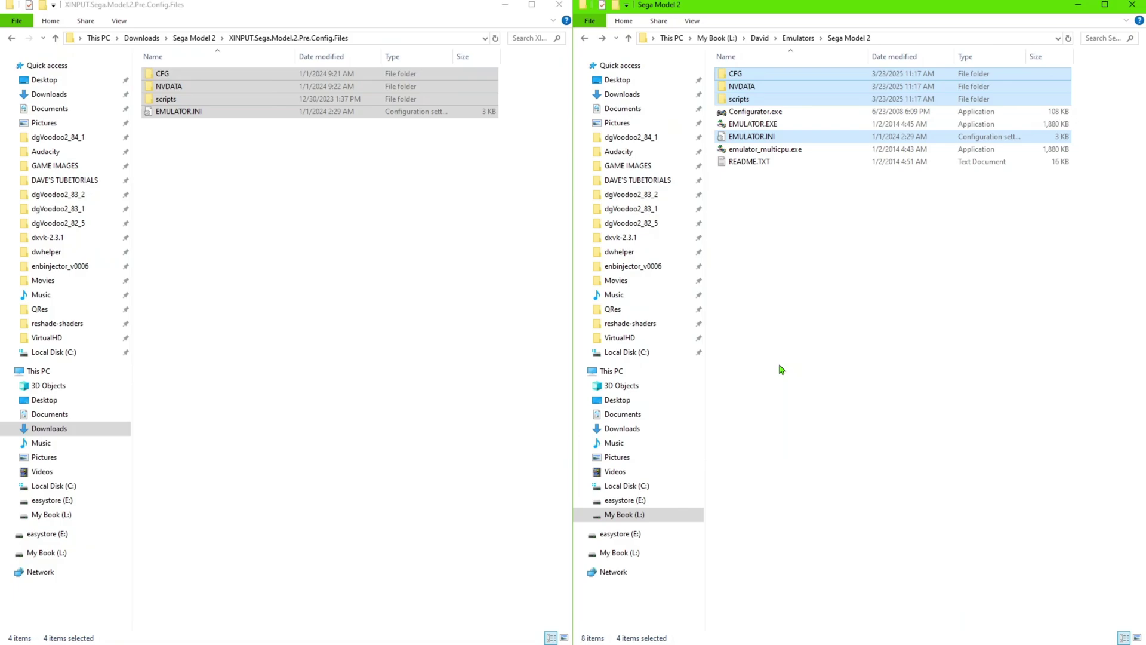
click(415, 324)
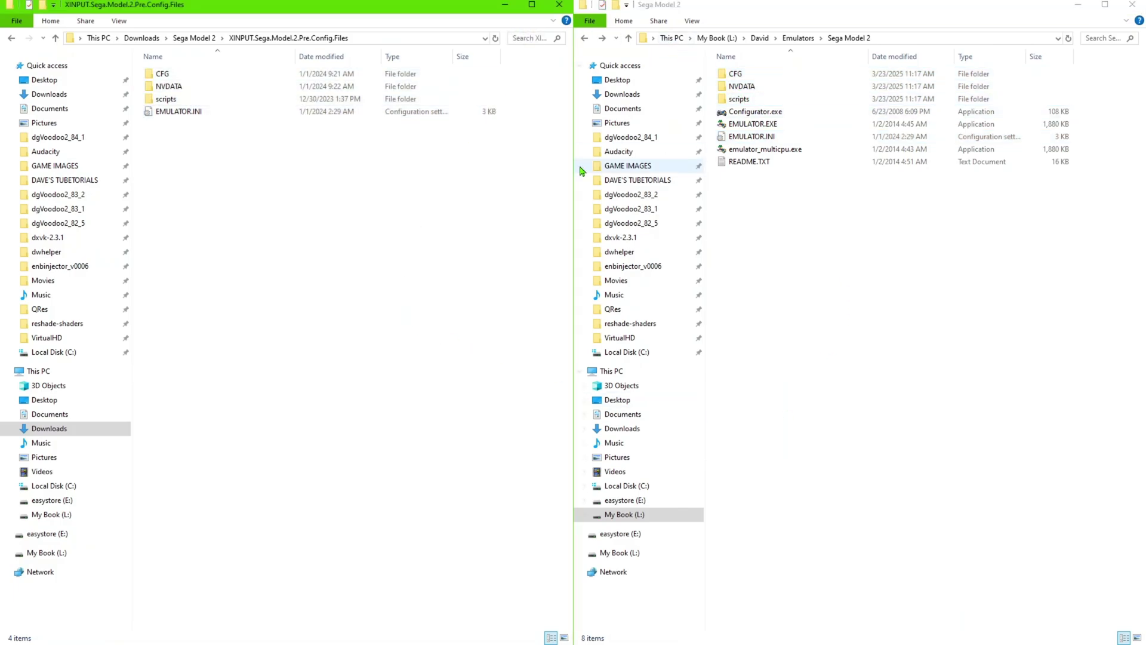
Check the downloaded Roms folder, then close the Downloads Sega Model 2 window
click(11, 40)
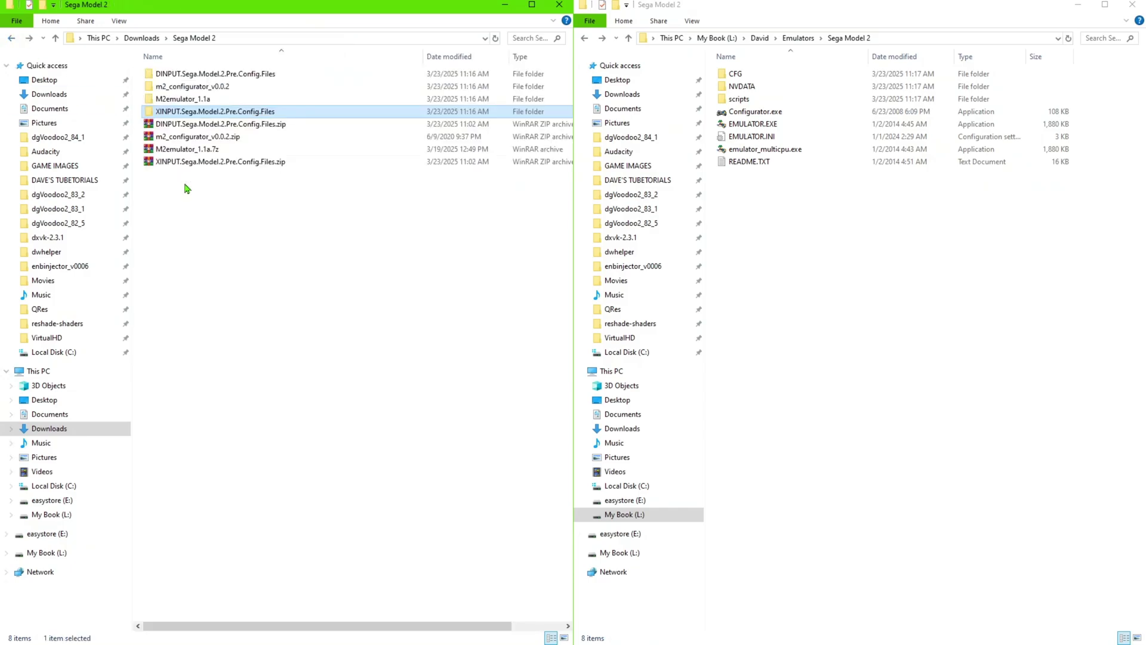
click(267, 278)
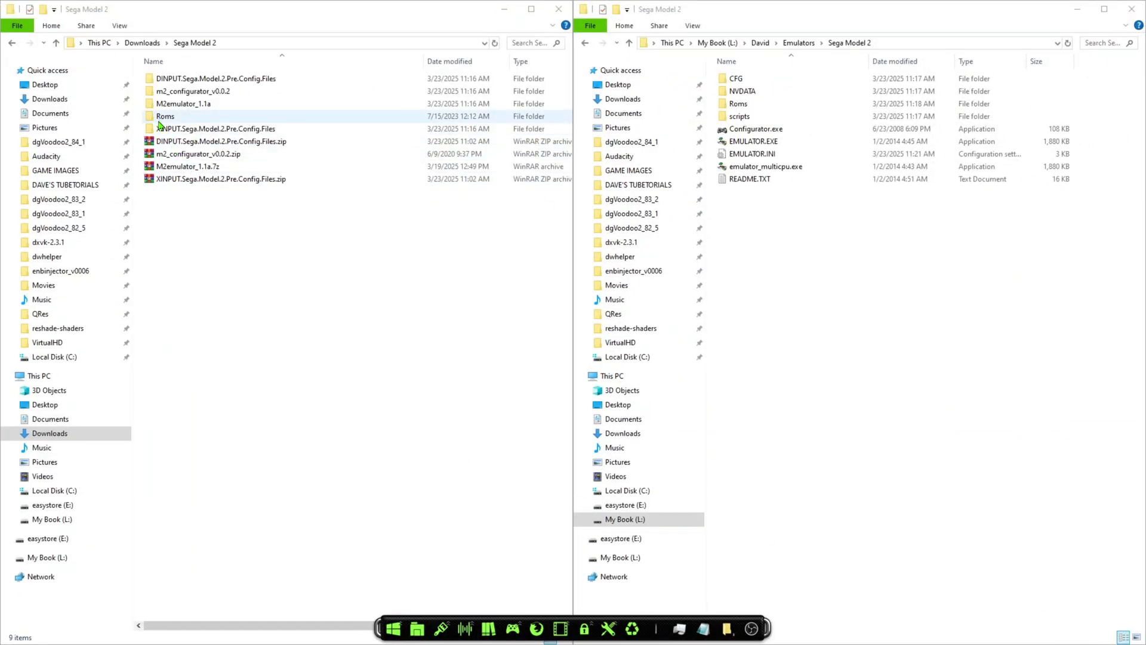
double_click(169, 119)
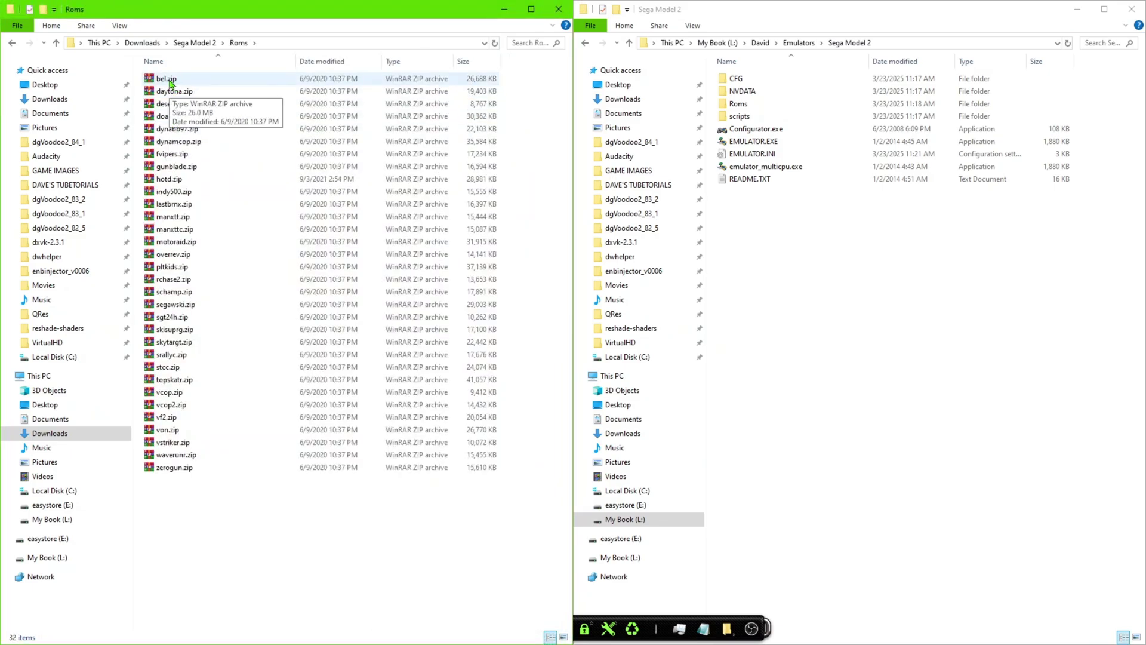
click(10, 44)
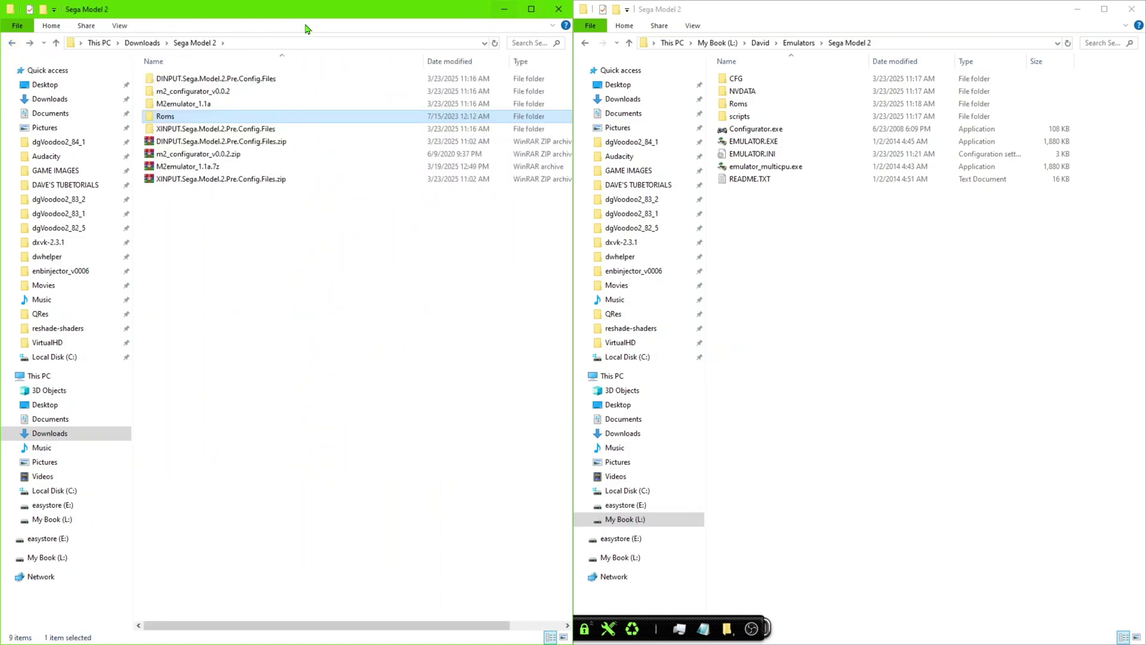
click(558, 9)
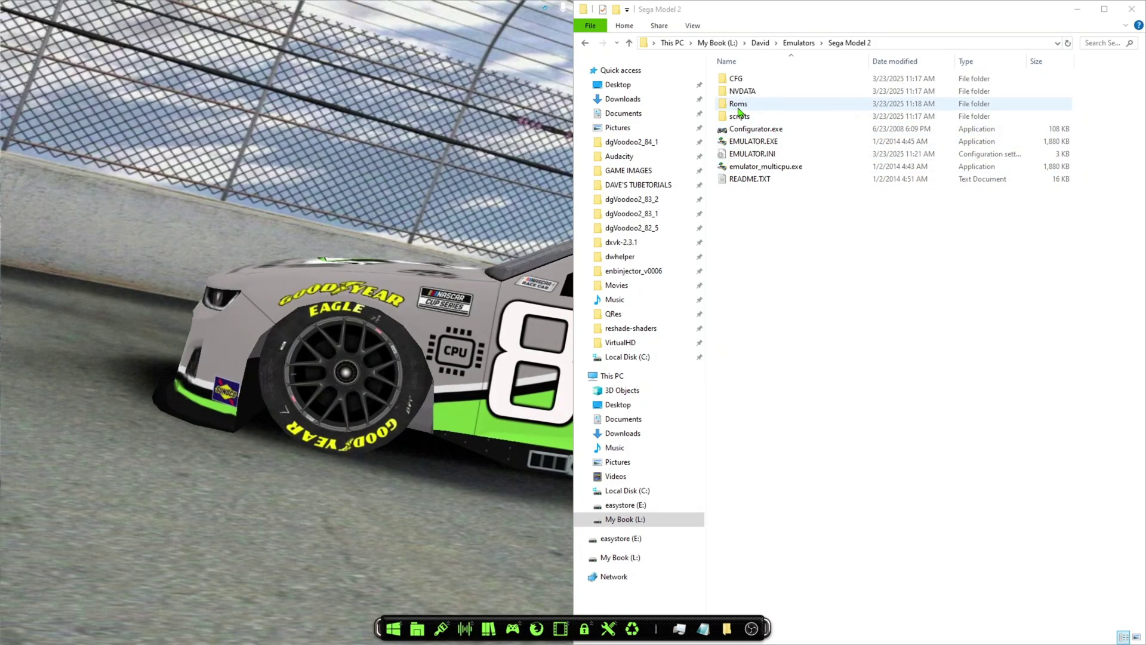
Confirm the 32 ROM zips in the emulator's Roms folder and launch Configurator.exe
double_click(739, 106)
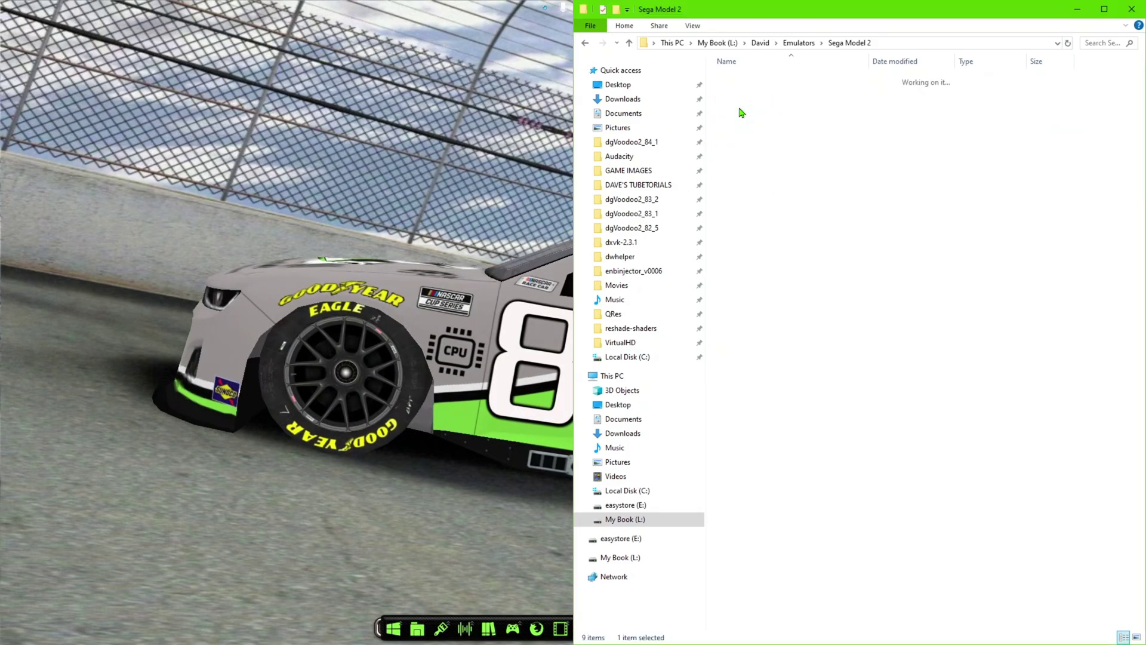
click(587, 43)
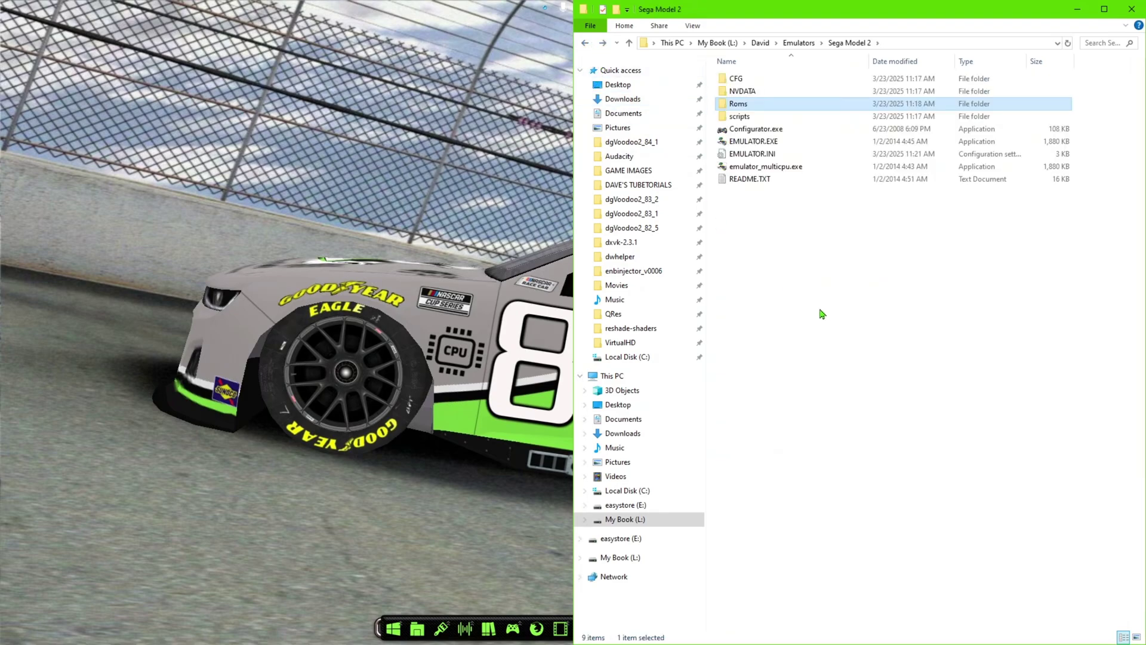
click(761, 130)
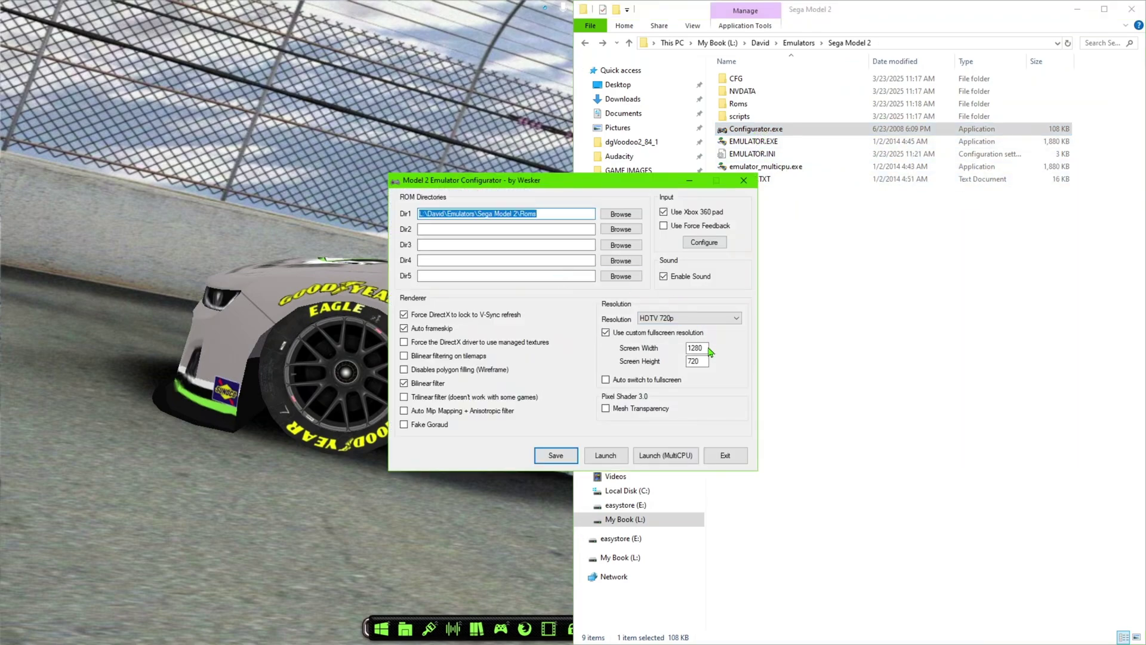
Set the resolution to HDTV 1080p with screen width 1920 and height 1080
click(737, 317)
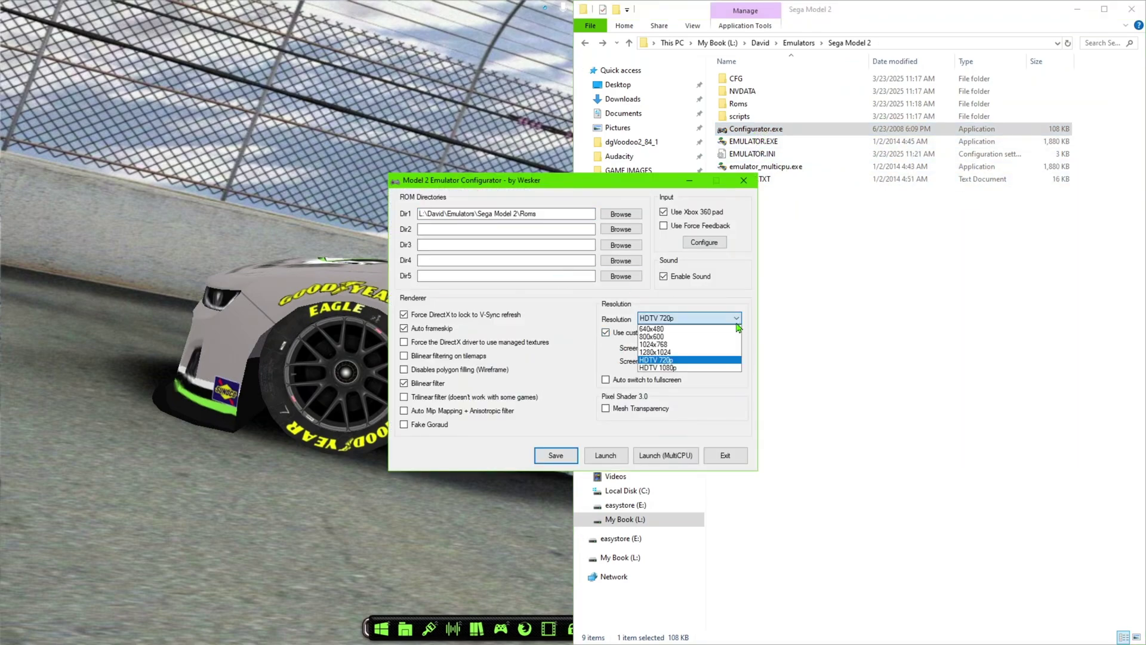
click(682, 368)
drag(706, 349, 582, 364)
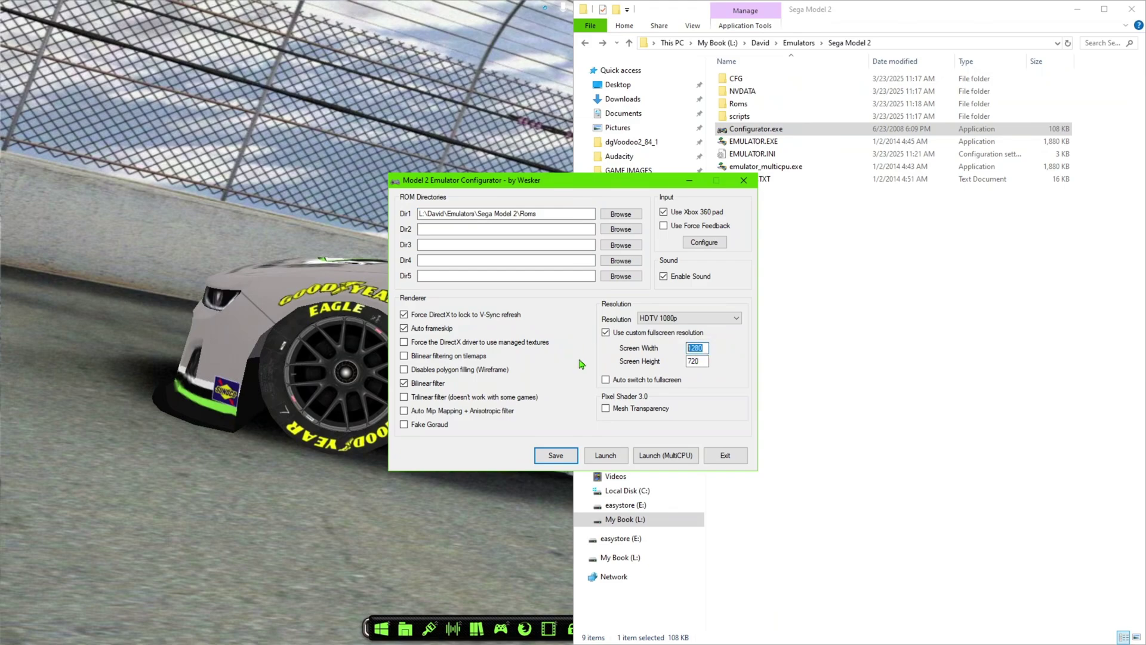
text(19)
drag(708, 362, 584, 382)
text(1080)
Save the settings to EMULATOR.INI and close the configurator
click(560, 461)
click(551, 457)
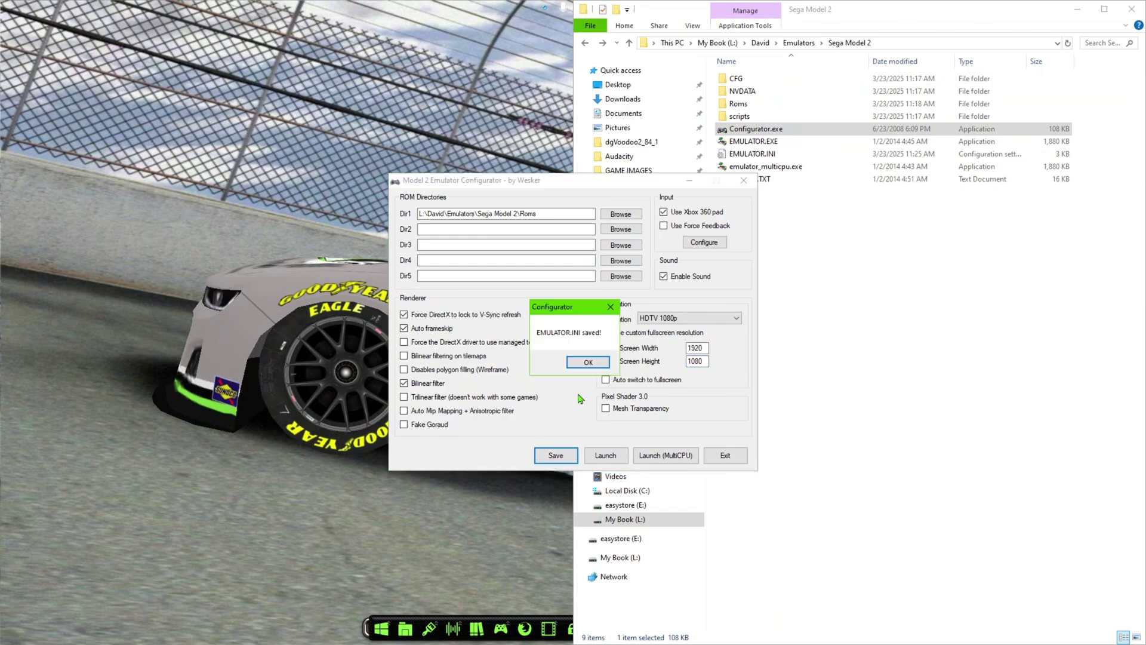
click(588, 362)
click(859, 333)
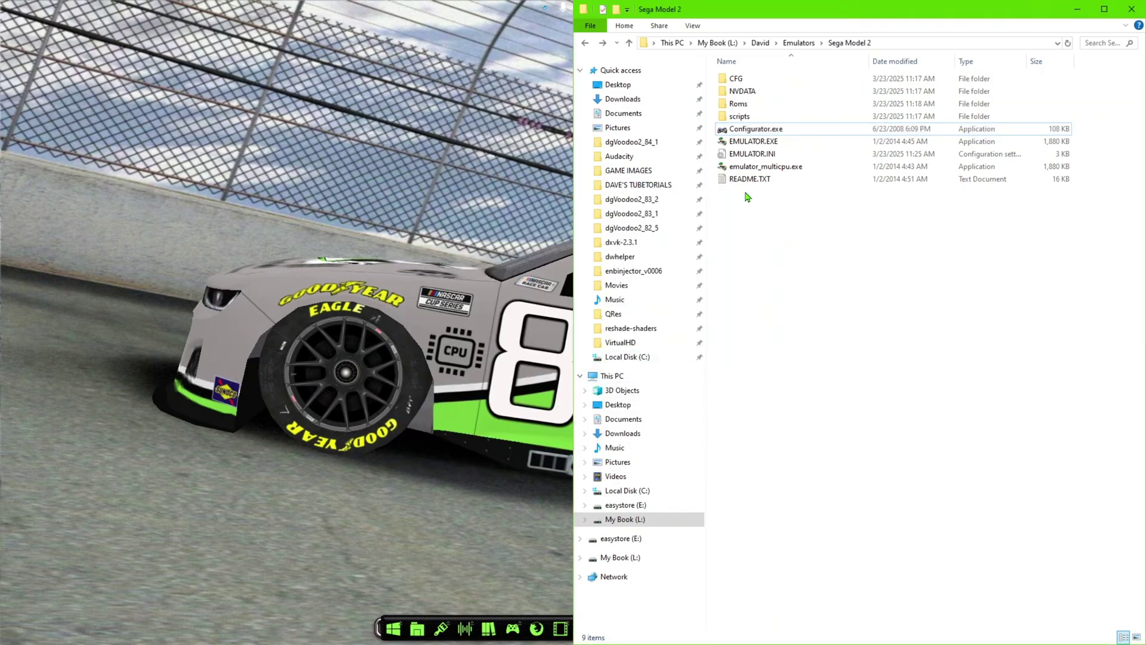
click(755, 142)
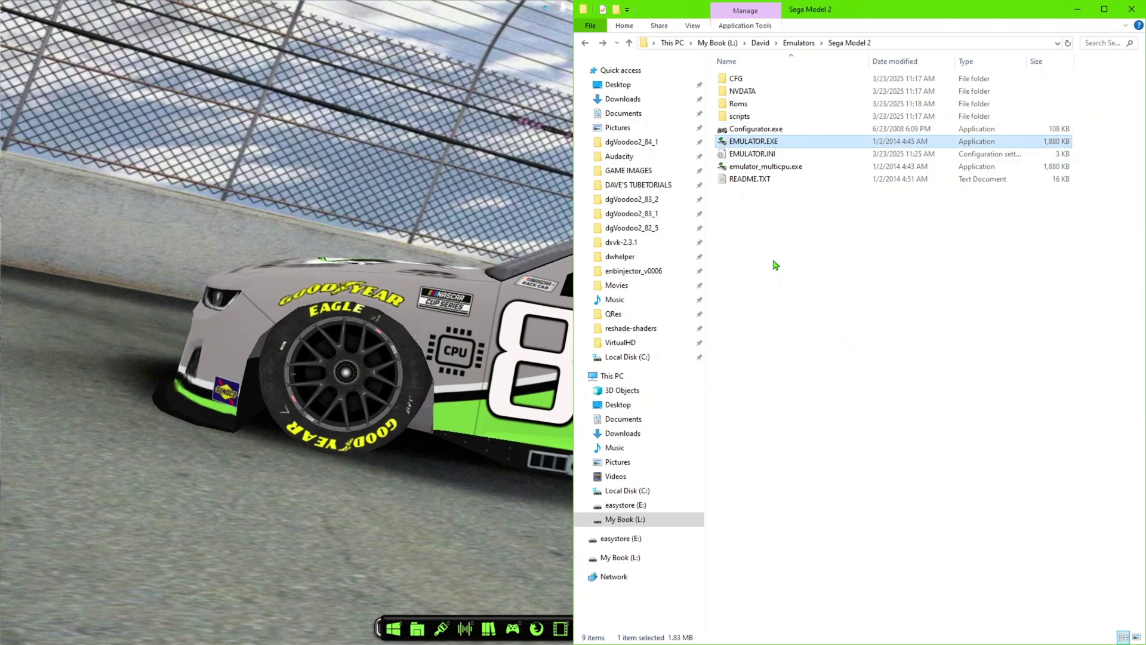
Launch the emulator and load Daytona USA from the ROM list
double_click(742, 142)
click(114, 115)
click(142, 129)
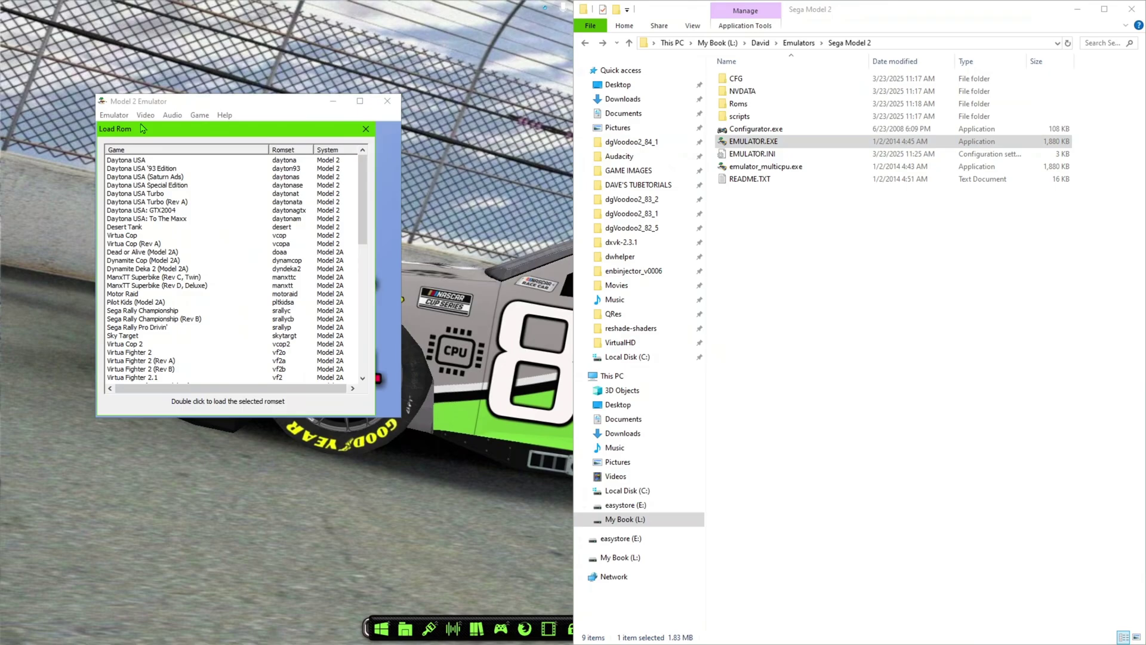
double_click(123, 160)
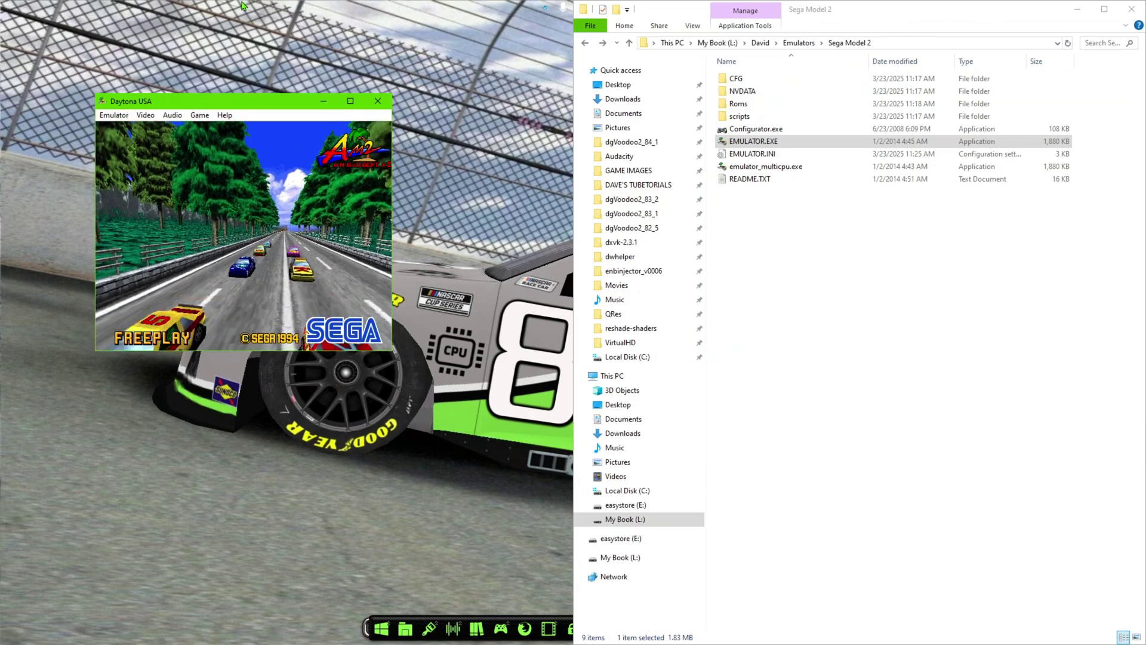
Turn on 50% scanlines in Daytona USA's Cheats & Options
click(199, 115)
mouse_move(222, 149)
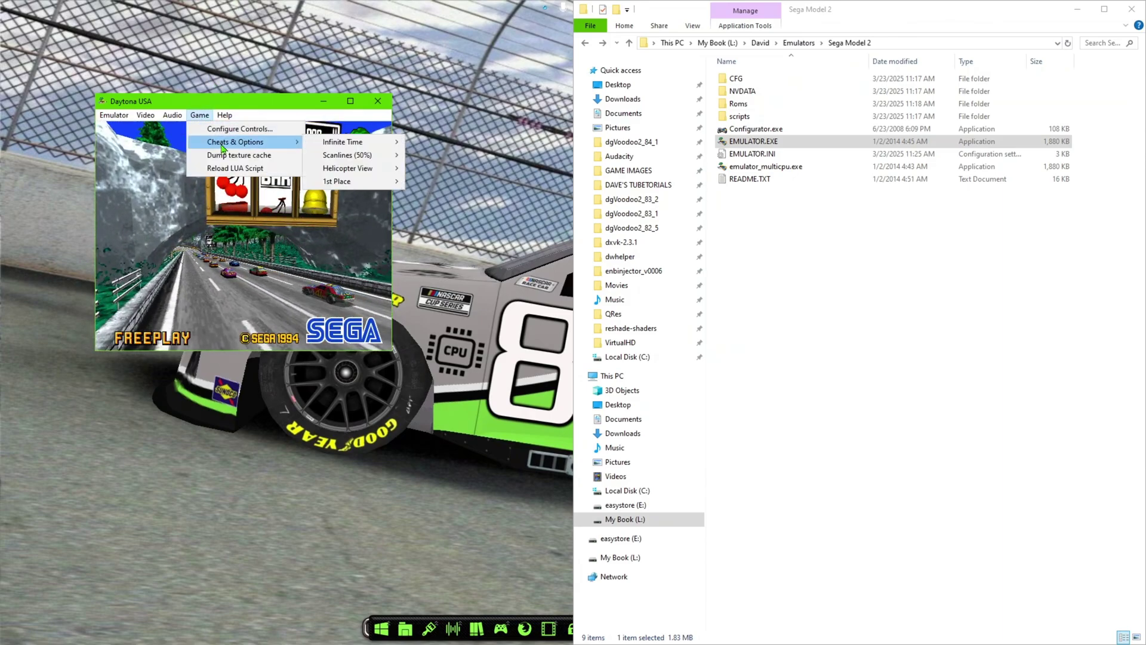
mouse_move(352, 156)
click(436, 173)
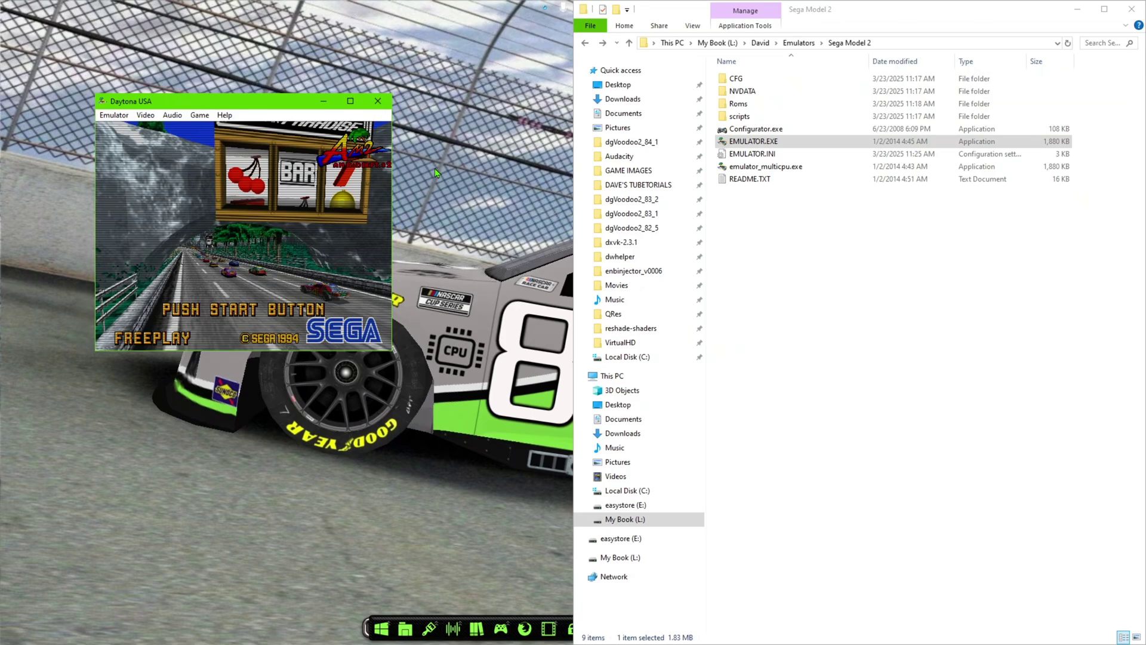
click(145, 115)
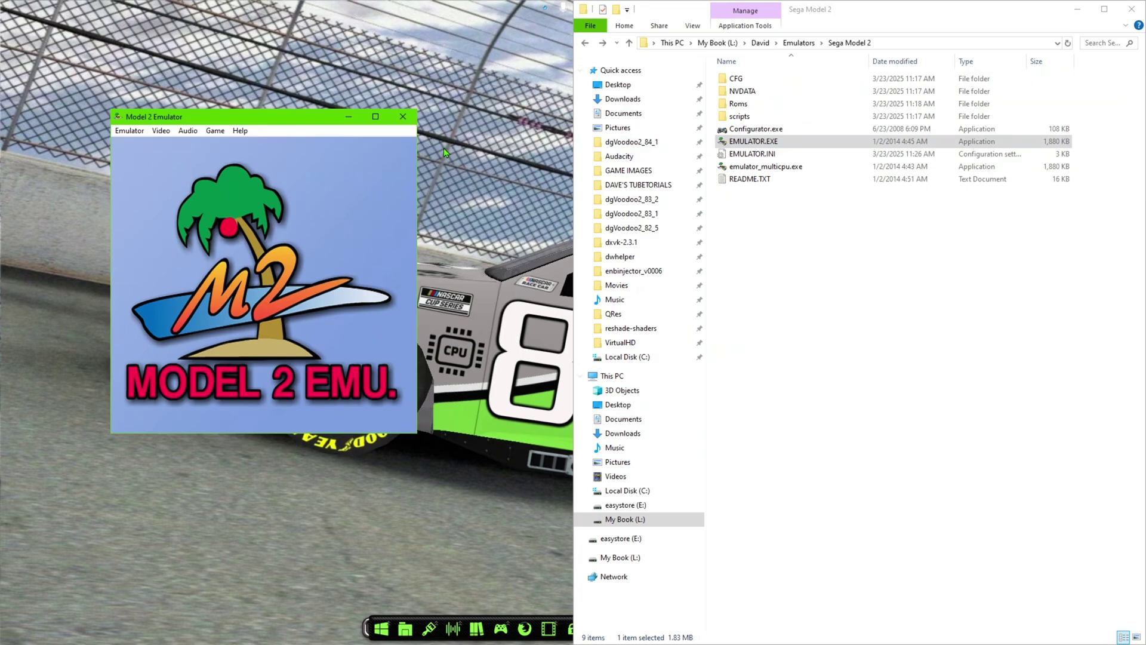
Load House of the Dead from the emulator's ROM list
click(129, 131)
click(132, 145)
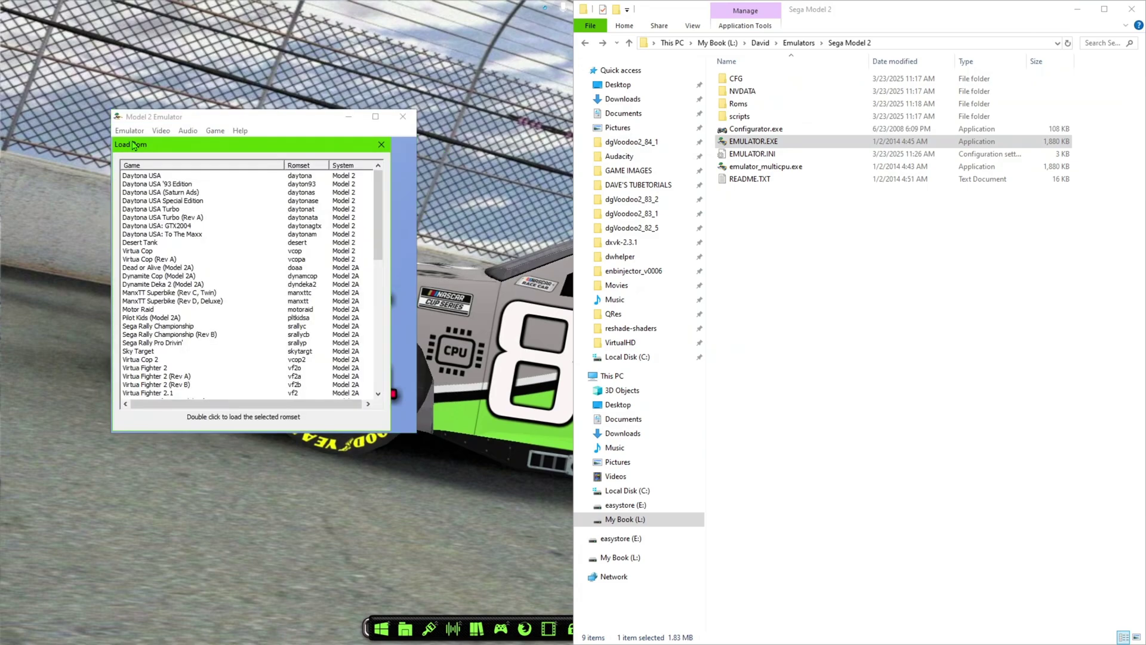
scroll(160, 320, down, 2)
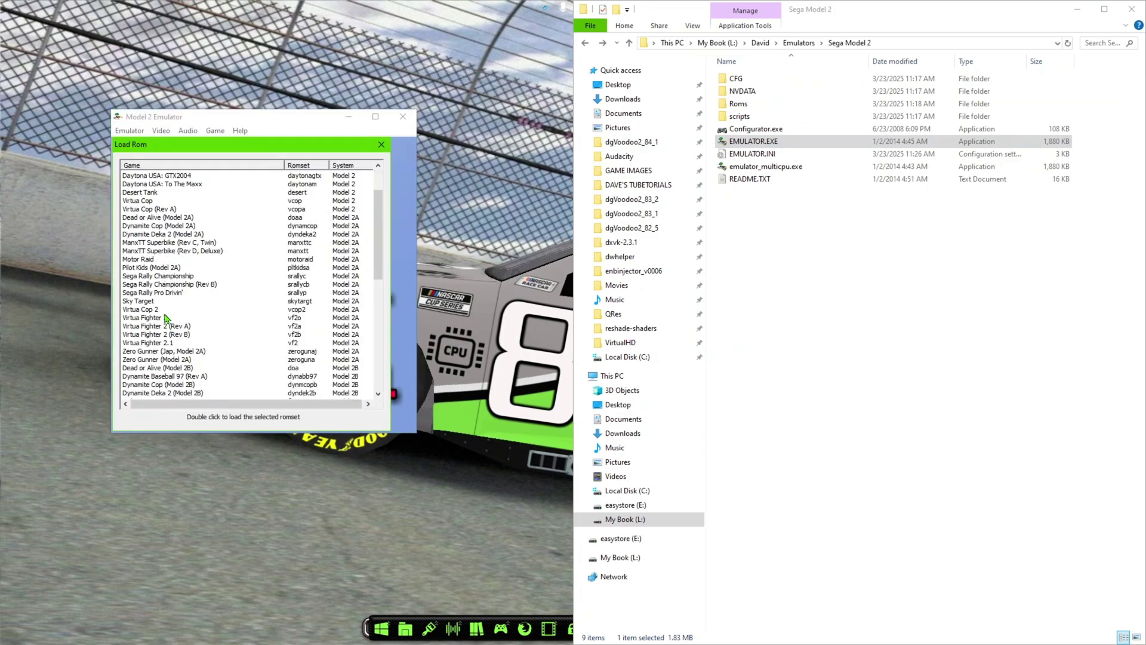
click(167, 311)
key(h)
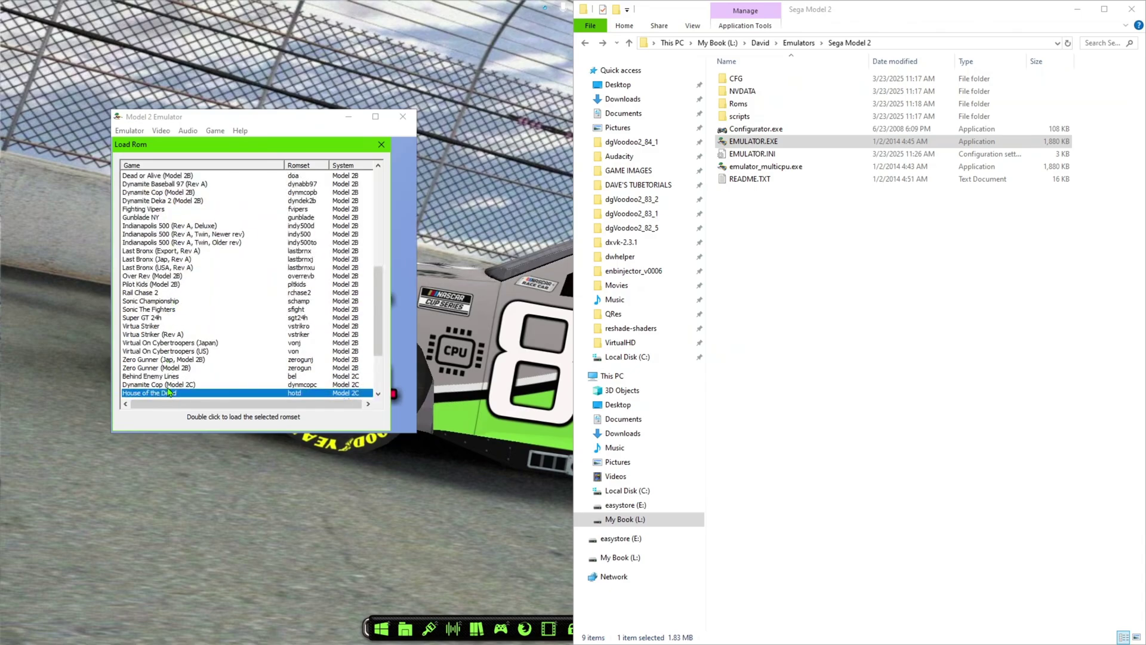
double_click(169, 394)
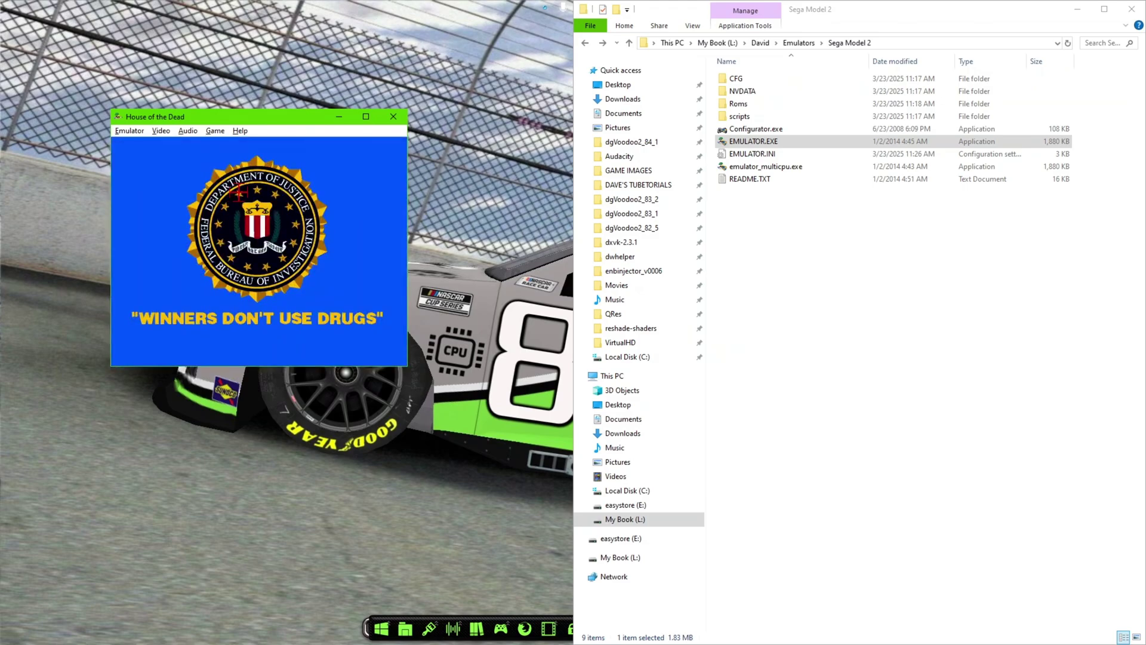
Browse House of the Dead's Game > Cheats & Options menu with the keyboard
key(alt+g)
key(Down)
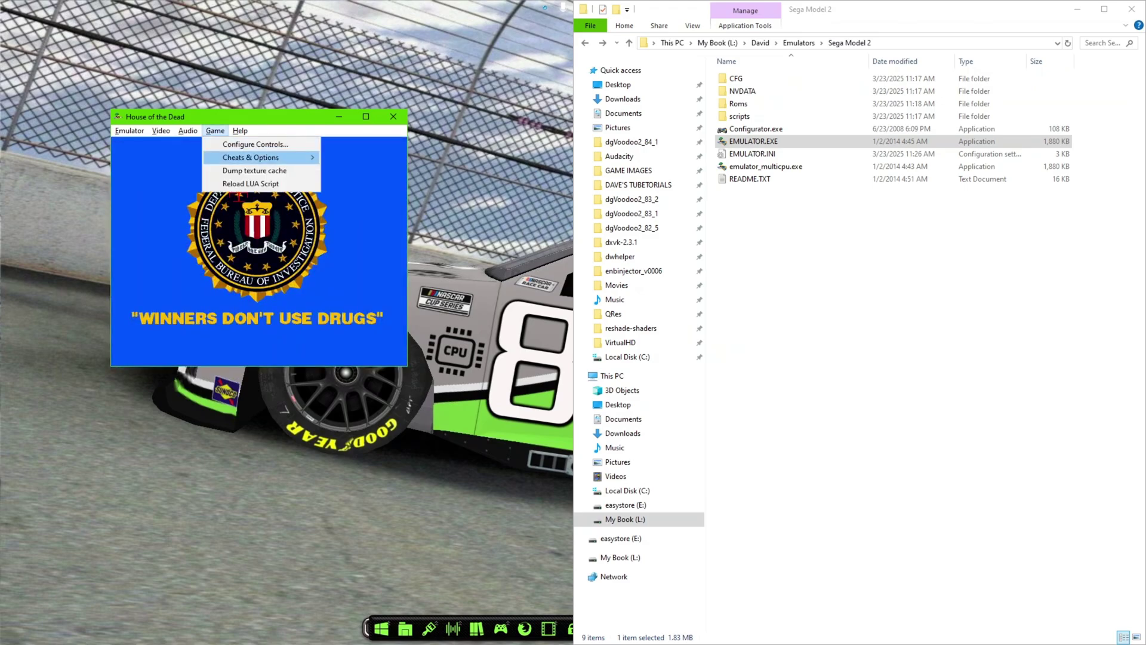
key(Down)
key(Up)
key(Right)
key(Down)
key(Down)
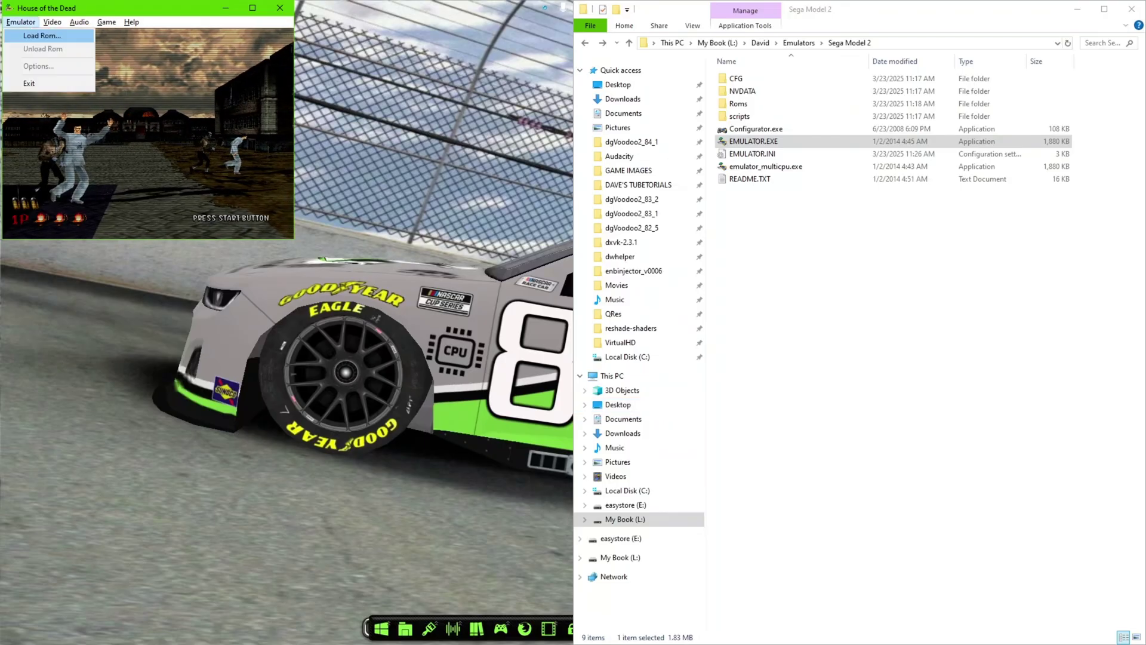
Quit House of the Dead and try the game's controls configuration
key(Down)
key(Down)
key(Down)
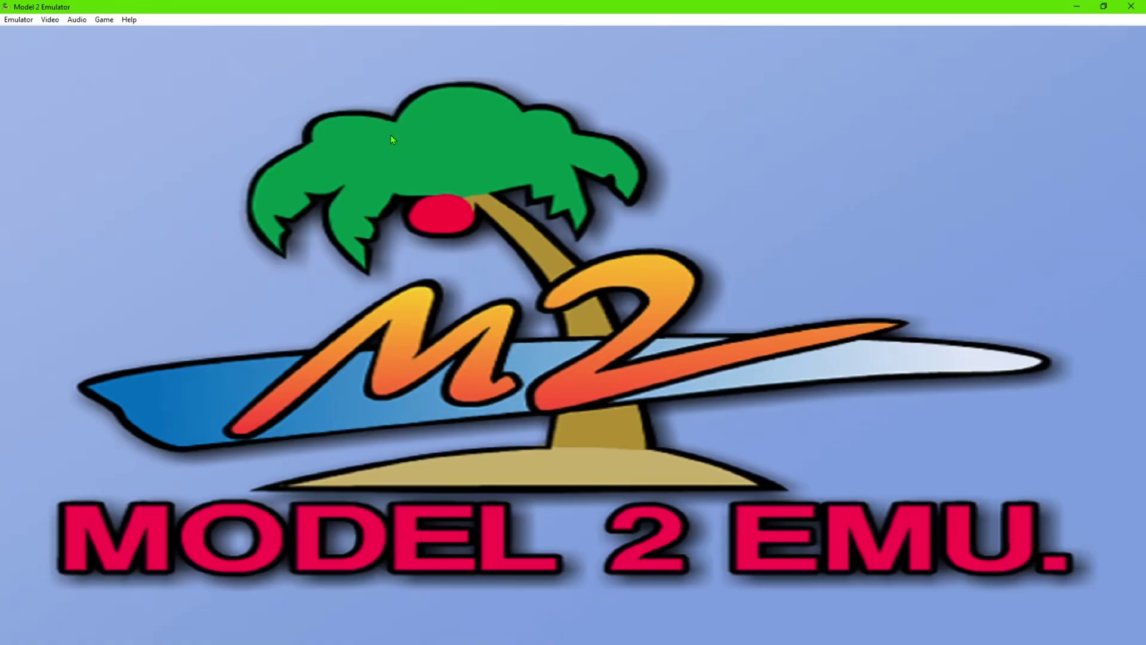
click(105, 19)
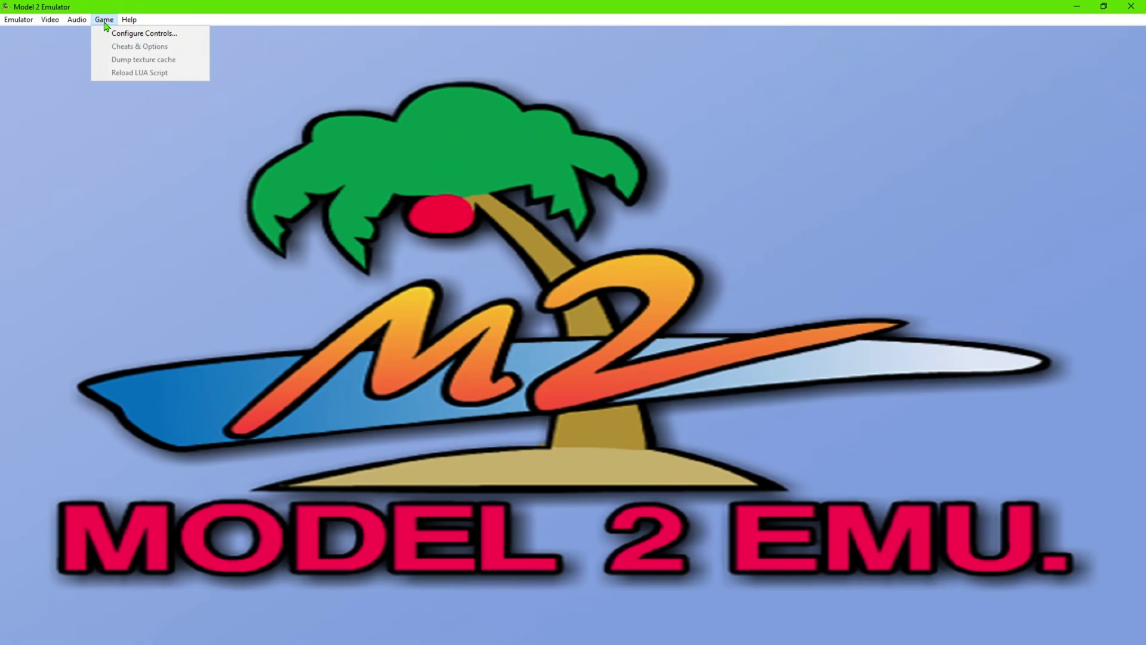
click(124, 36)
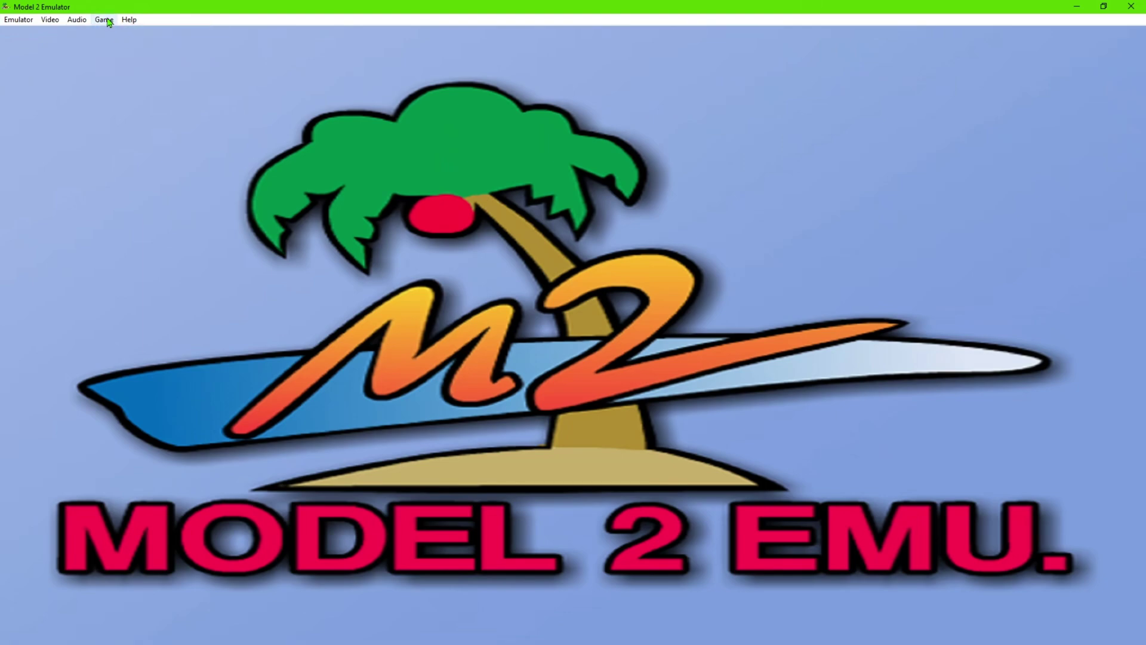
Load Daytona USA from the ROM list and maximize its window
click(108, 21)
mouse_move(11, 25)
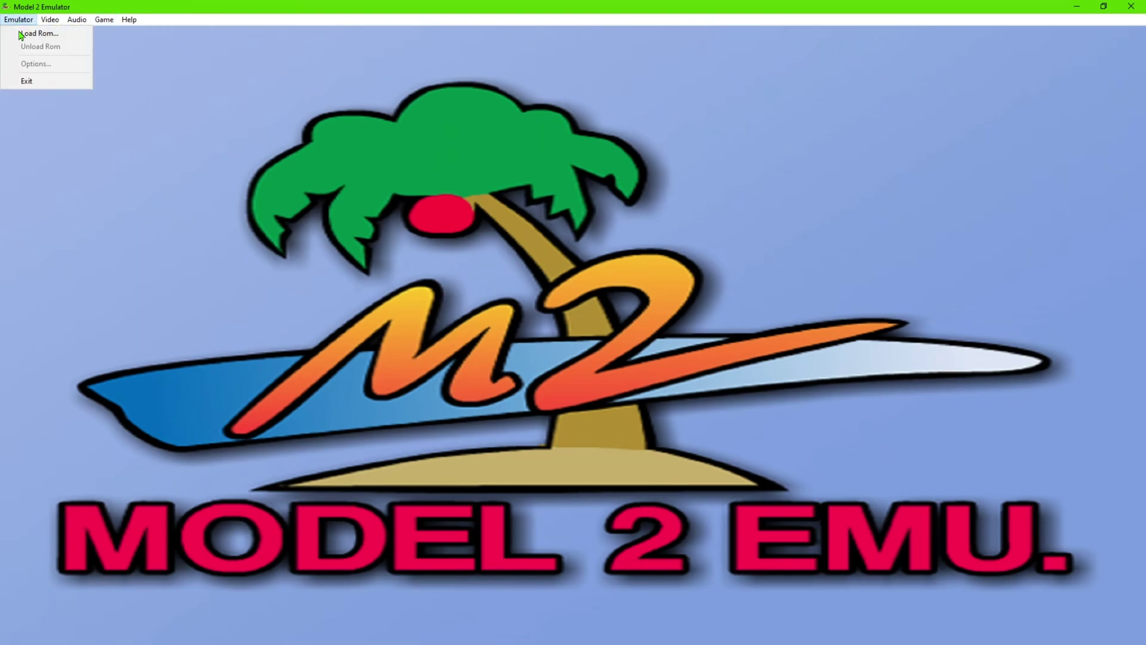
click(22, 34)
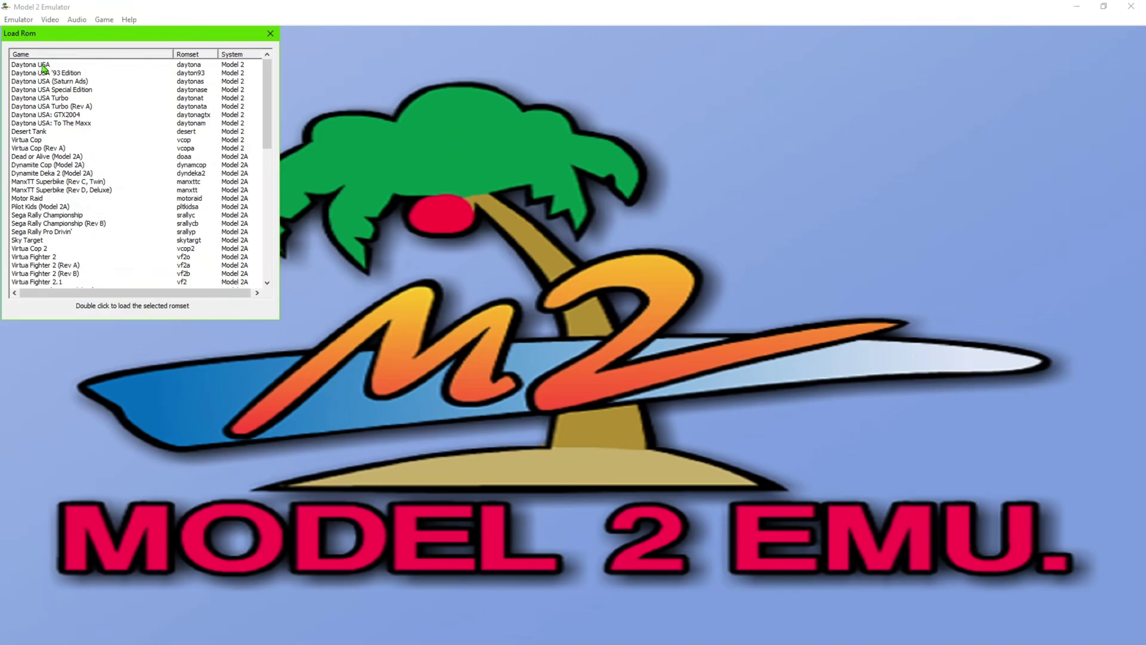
double_click(43, 66)
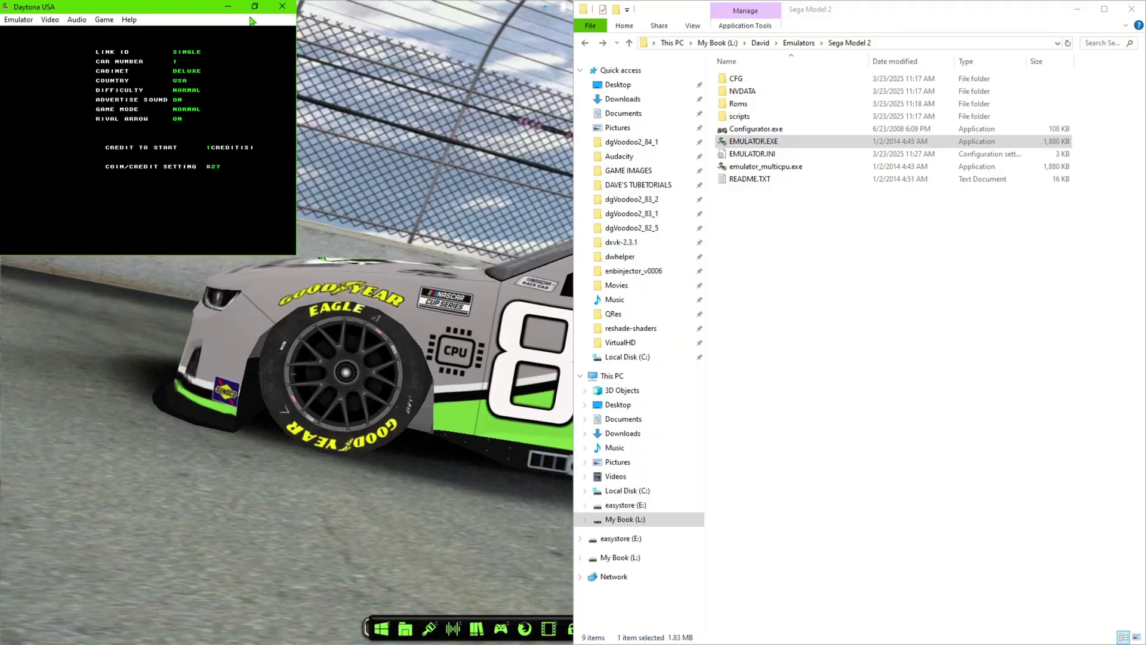
click(255, 6)
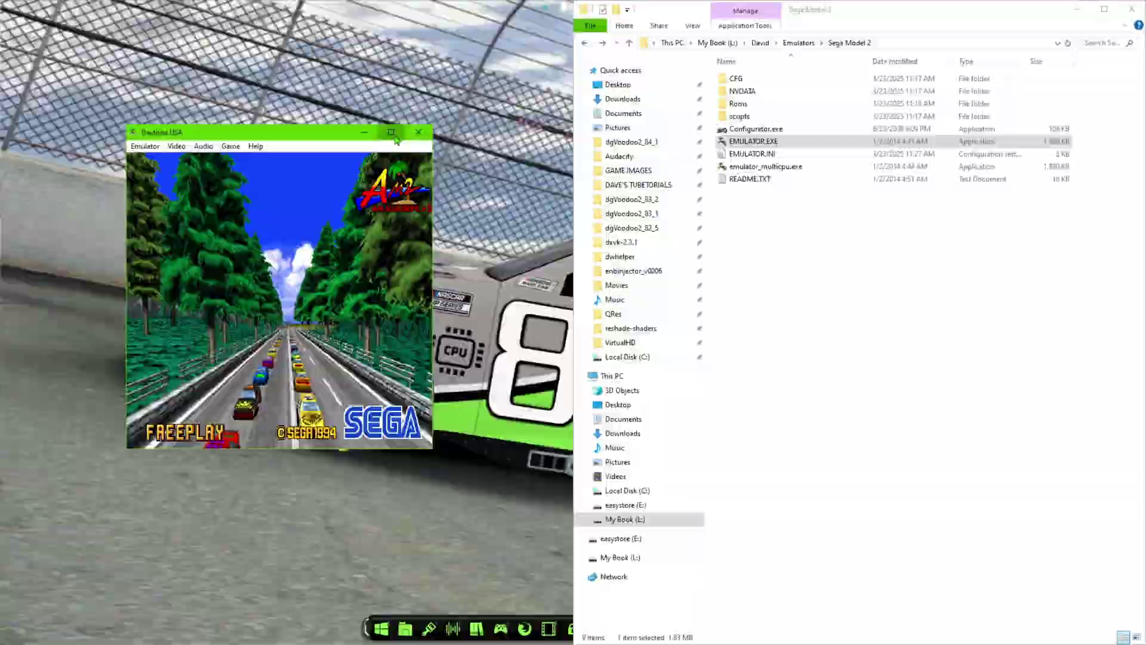
click(391, 132)
Review Daytona USA's joypad mappings: steering on the left stick, pedals on the triggers
click(104, 20)
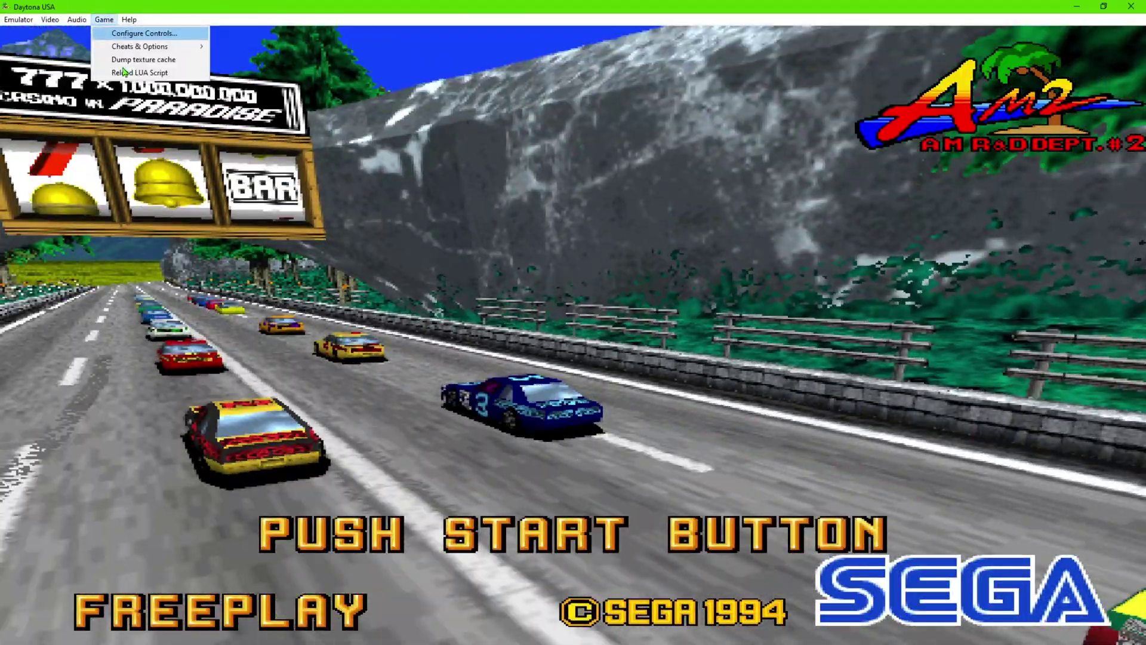
click(168, 34)
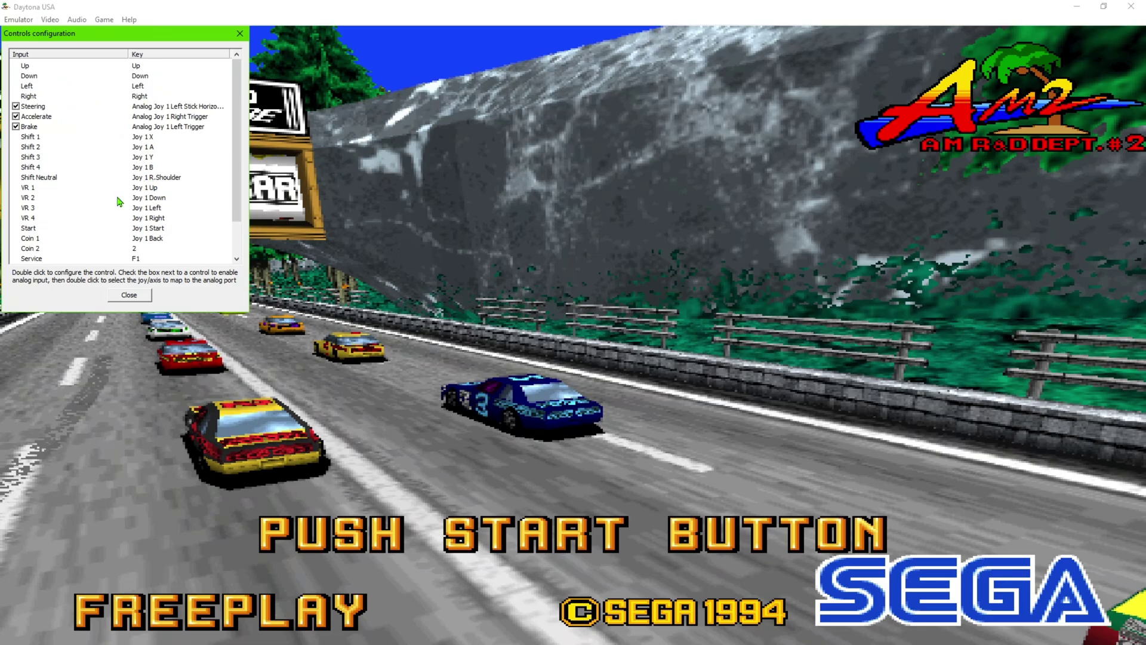
scroll(239, 187, down, 2)
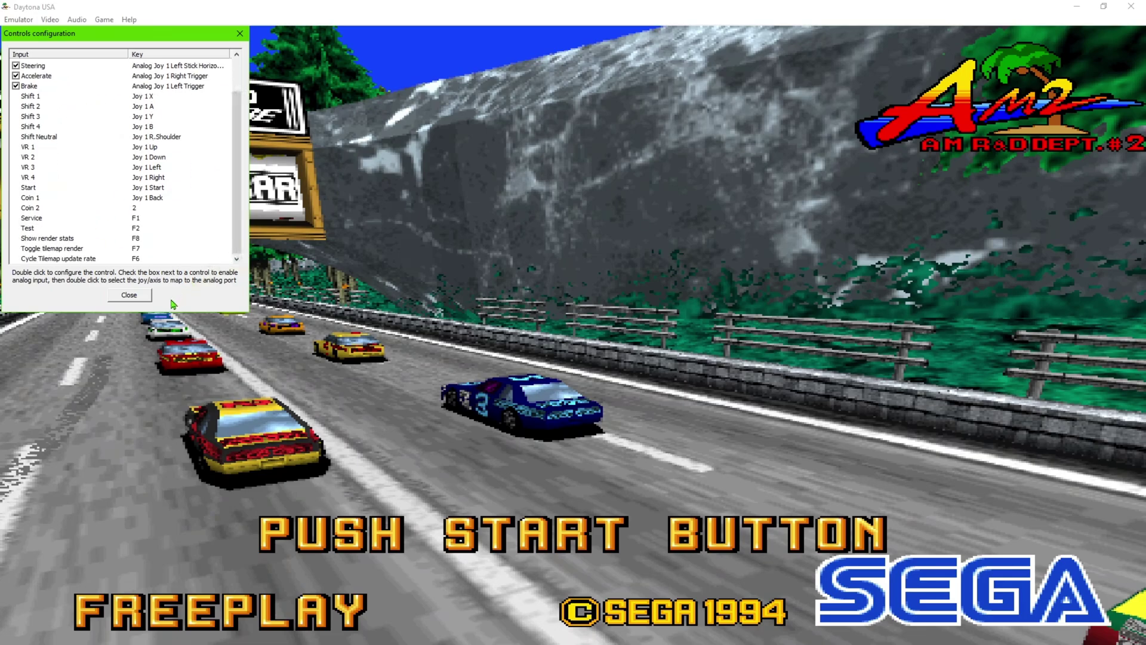
click(129, 295)
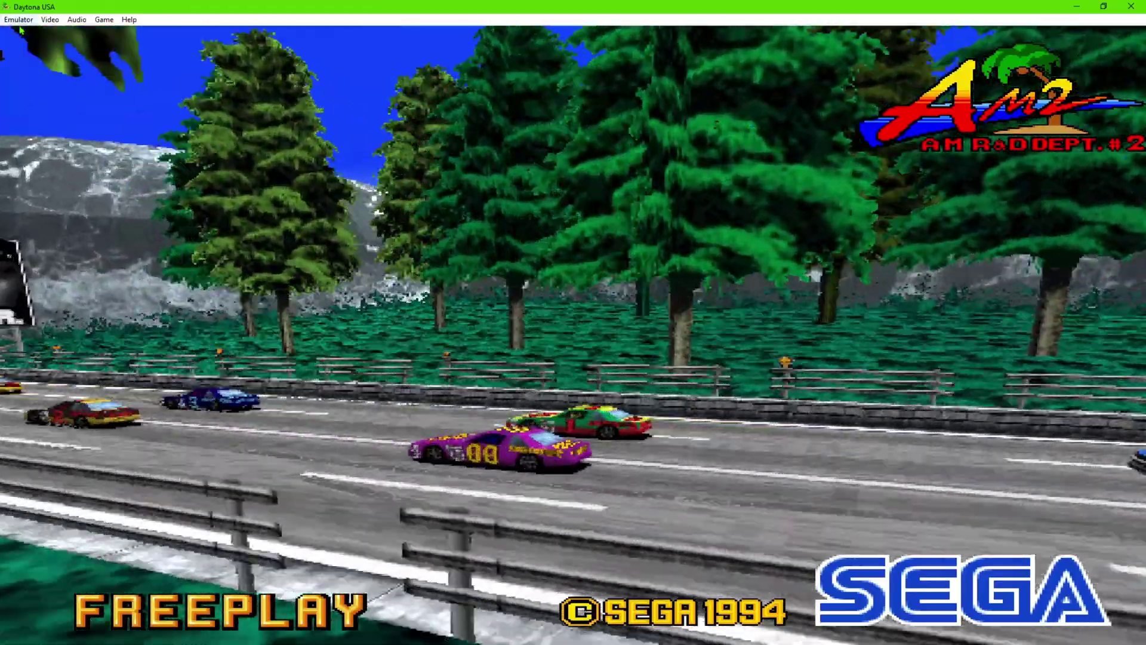
click(18, 19)
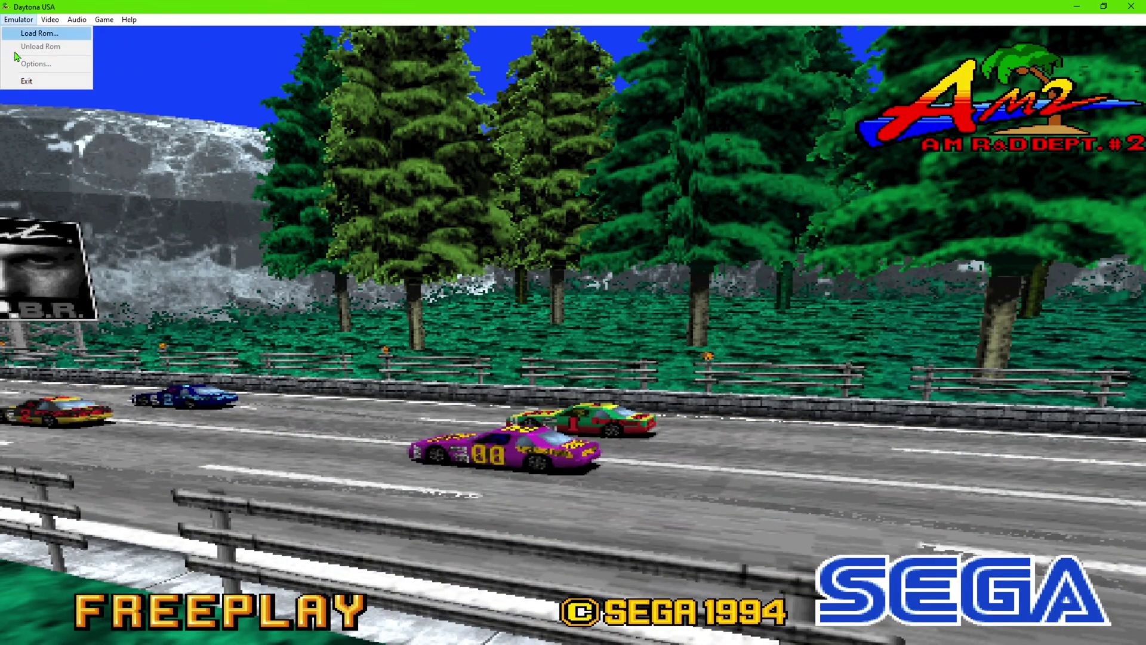
Exit Model 2 Emulator and close the Sega Model 2 folder window
click(27, 82)
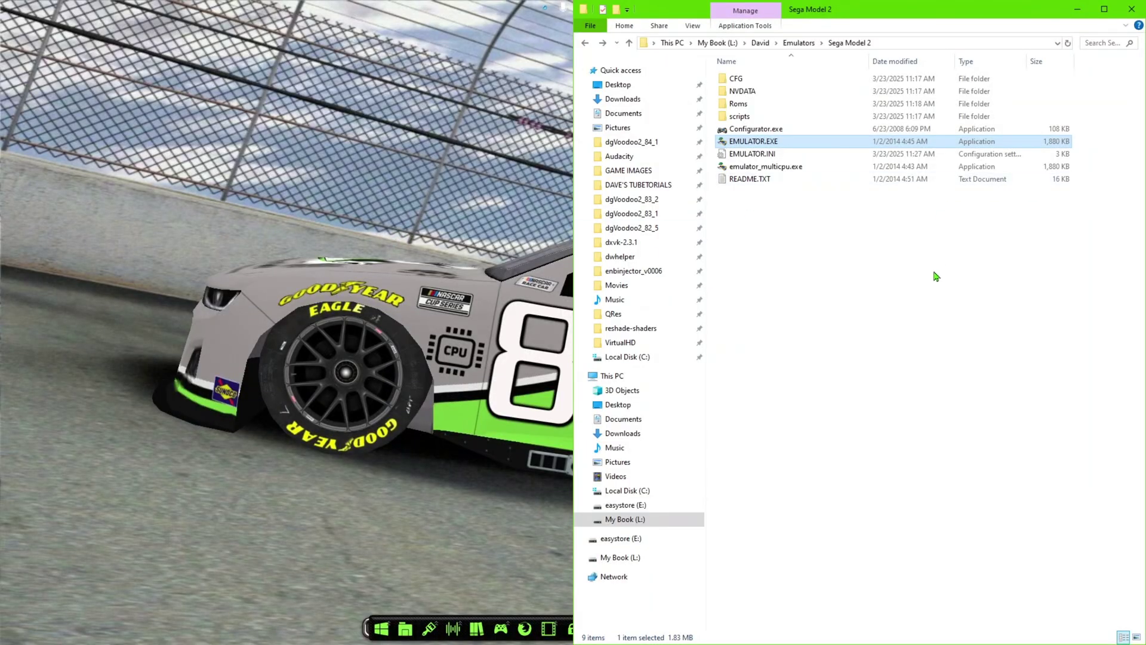
click(1142, 3)
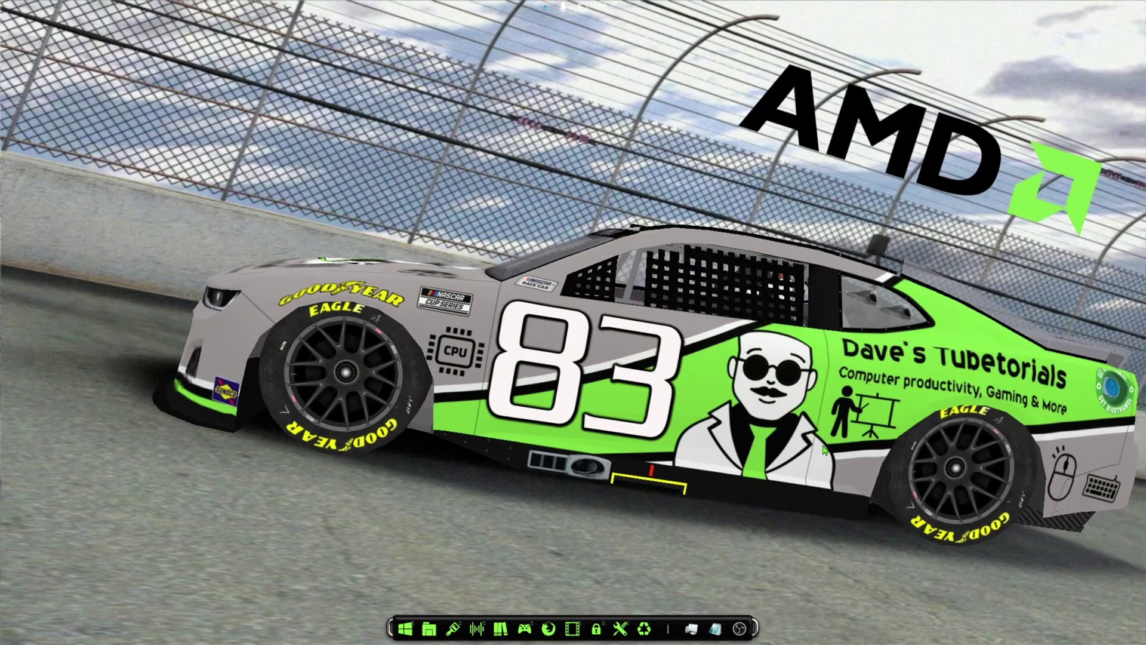